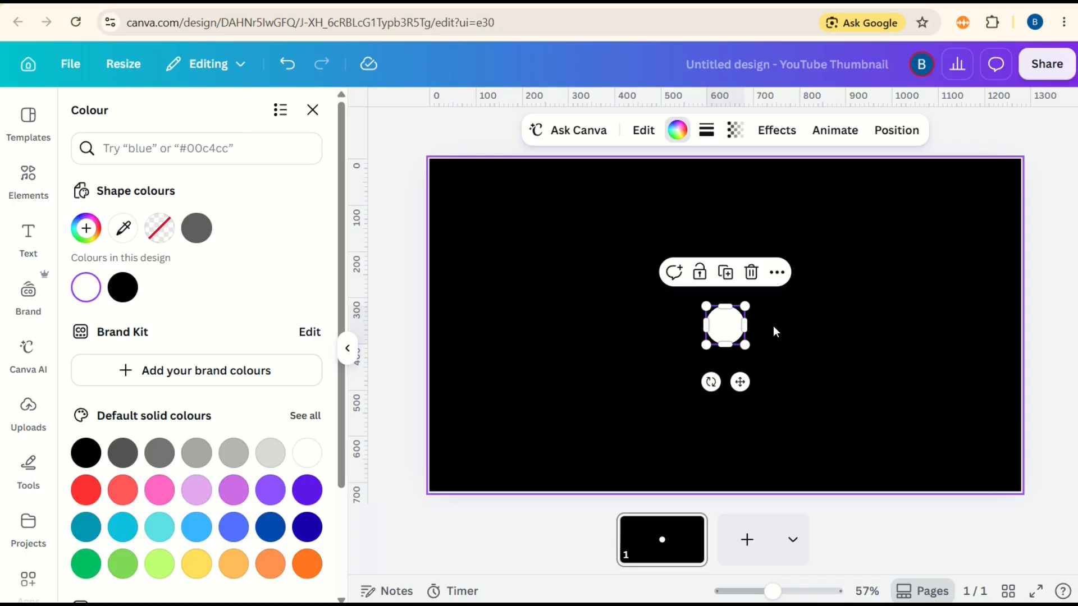
Find and open the Shape Cutout app.
left_click(773, 327)
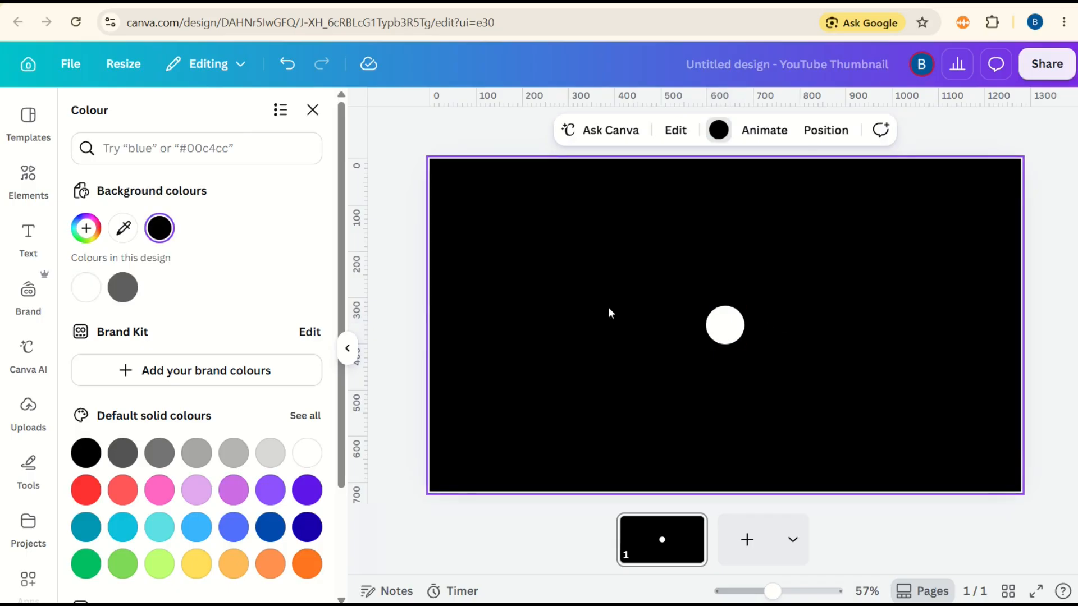
left_click(26, 582)
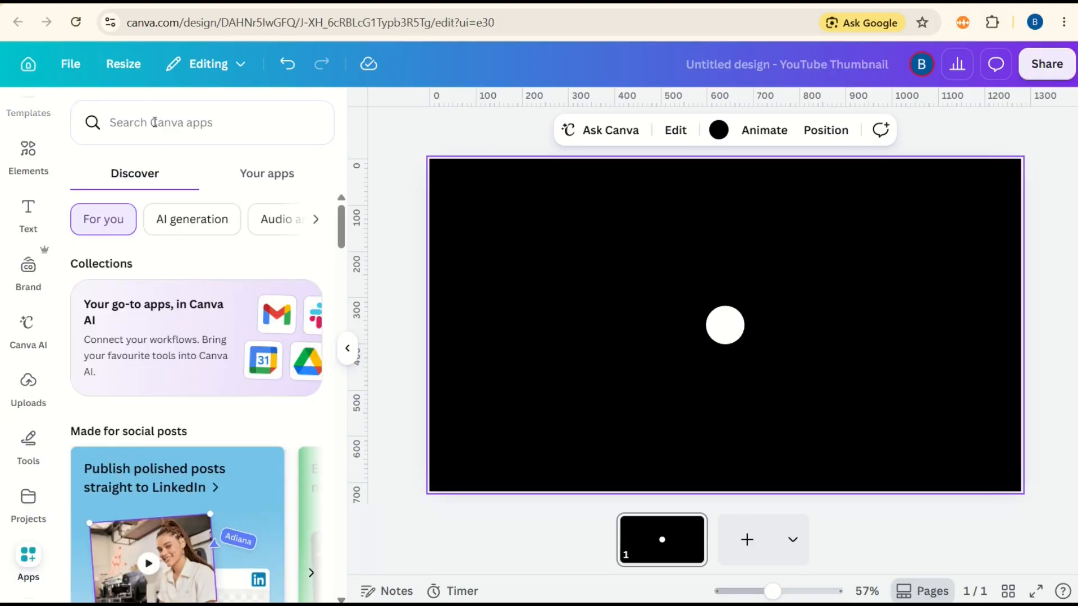
left_click(154, 122)
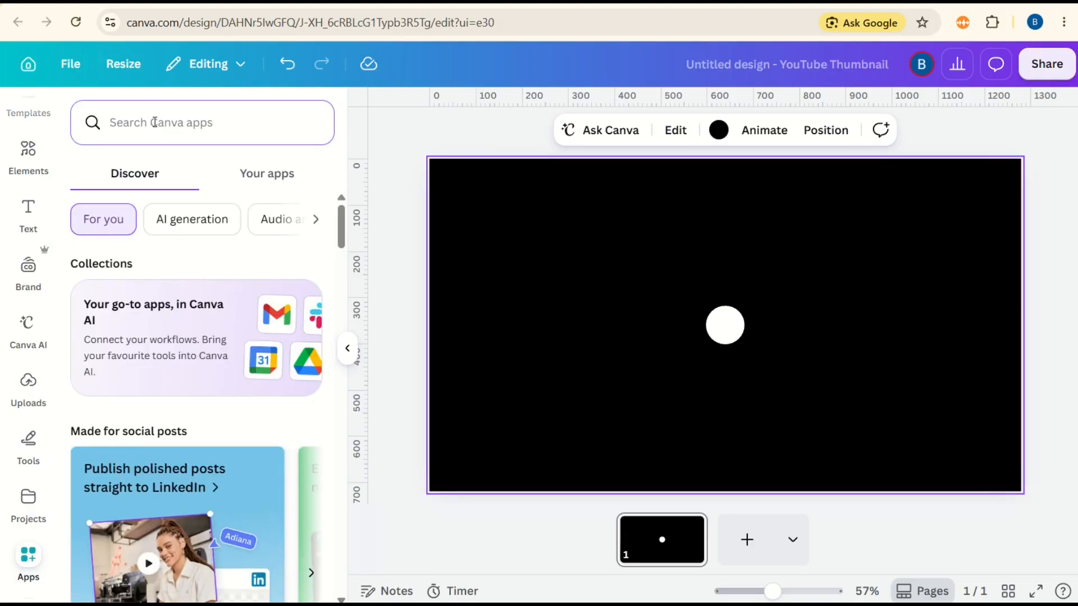
type("shape cutout")
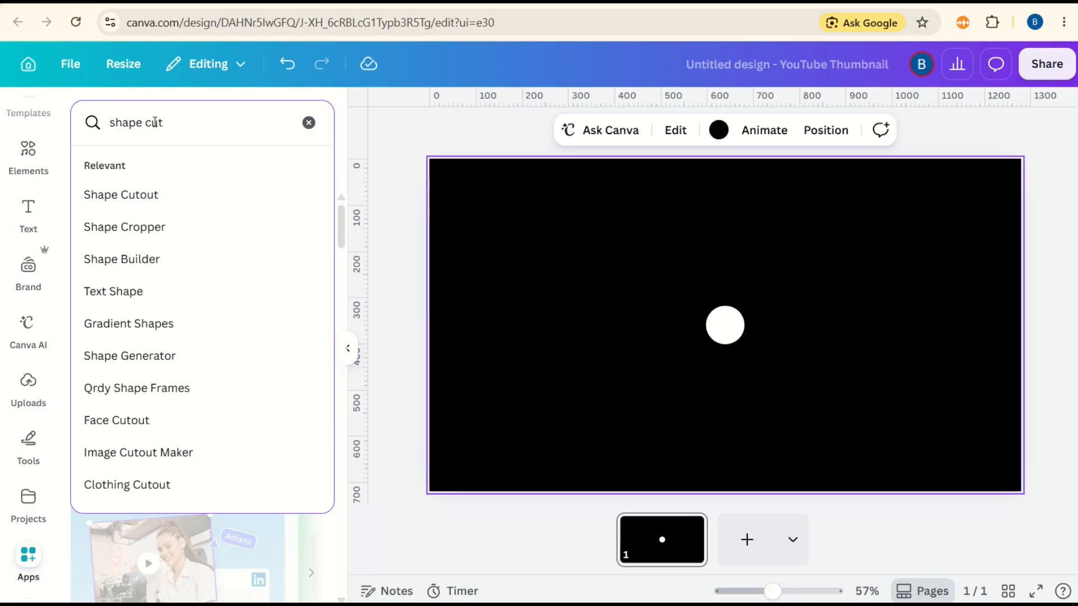
key("Return")
left_click(112, 192)
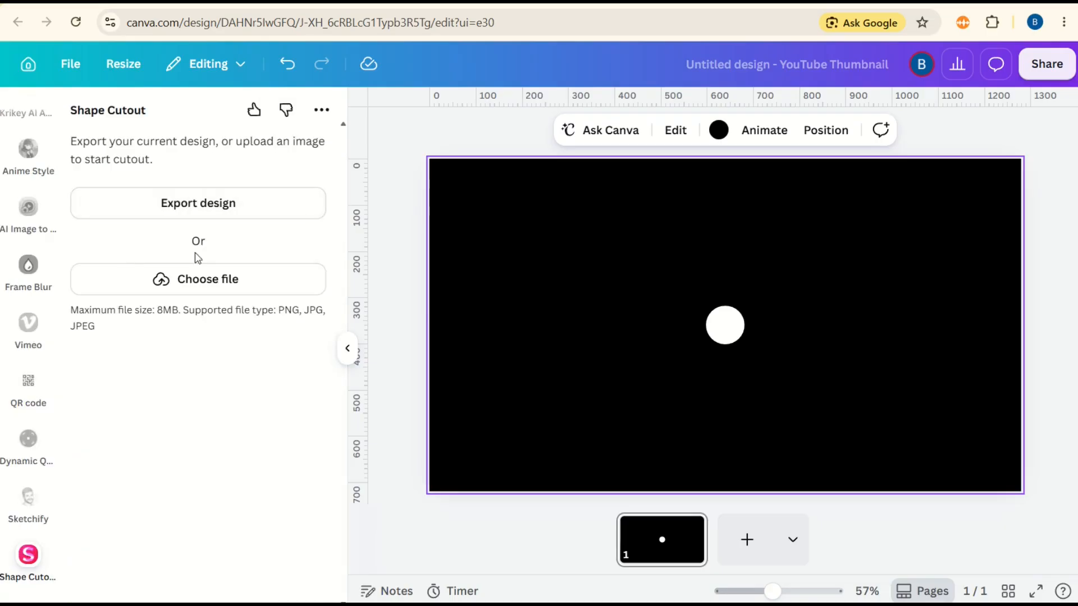
Export the design as PNG to Shape Cutout, then cut out the white circle and add the result to the page.
left_click(212, 212)
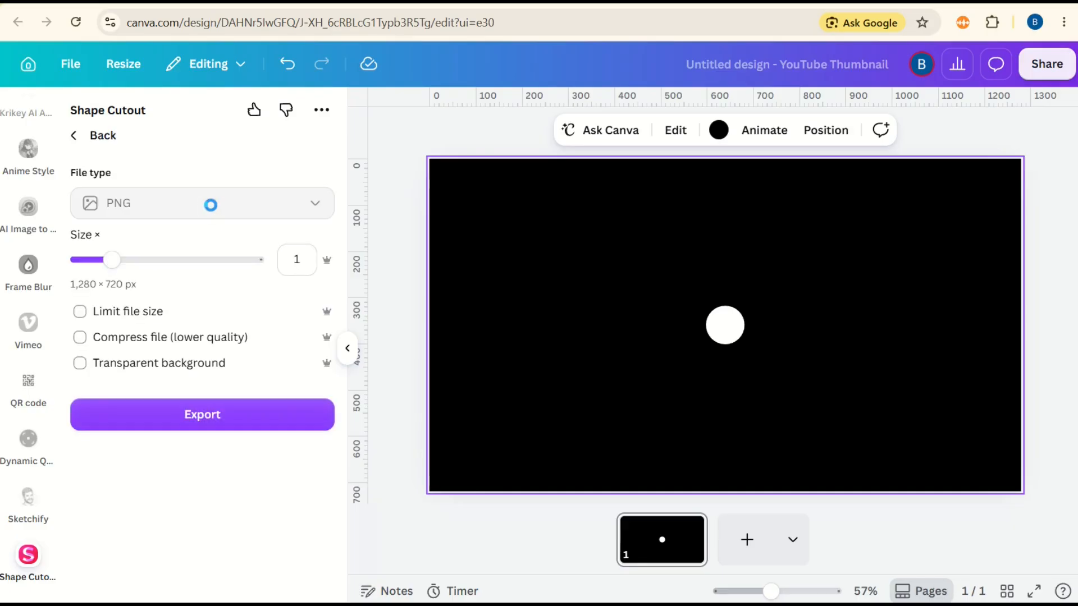
left_click(204, 422)
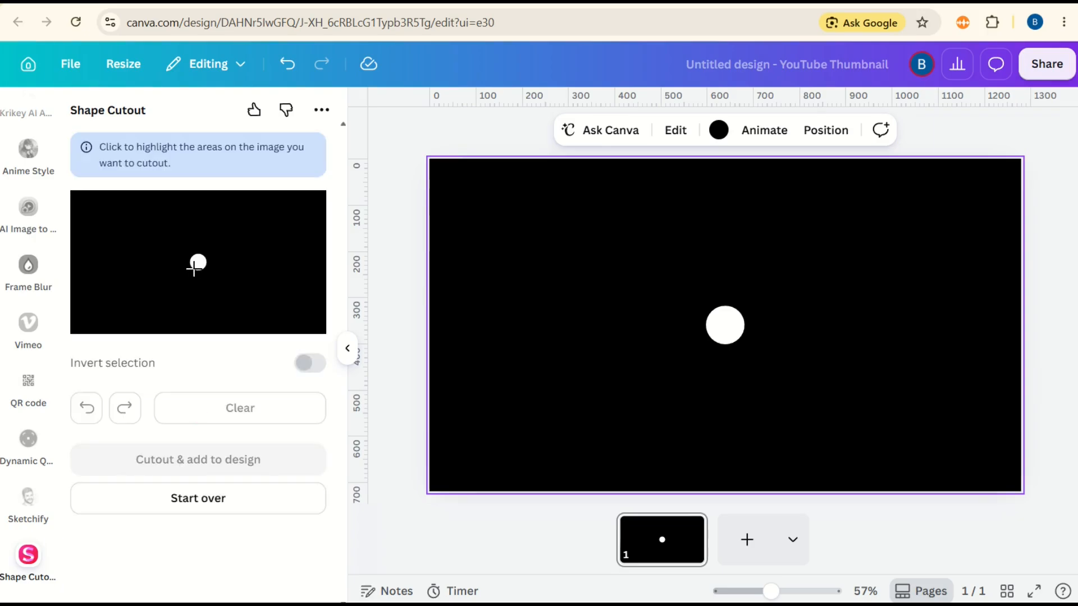
left_click(198, 263)
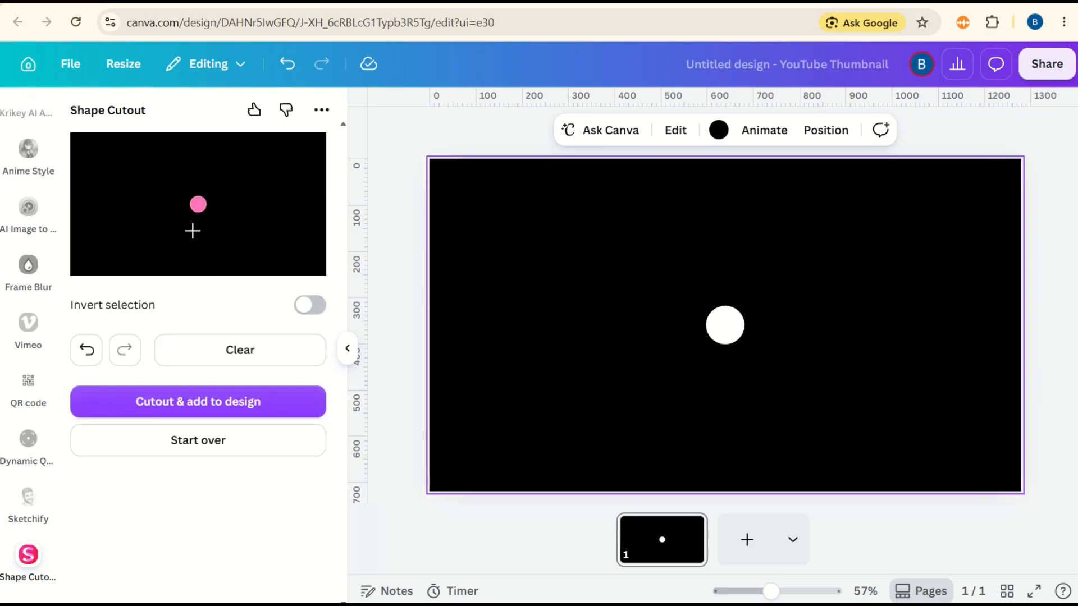
left_click(193, 410)
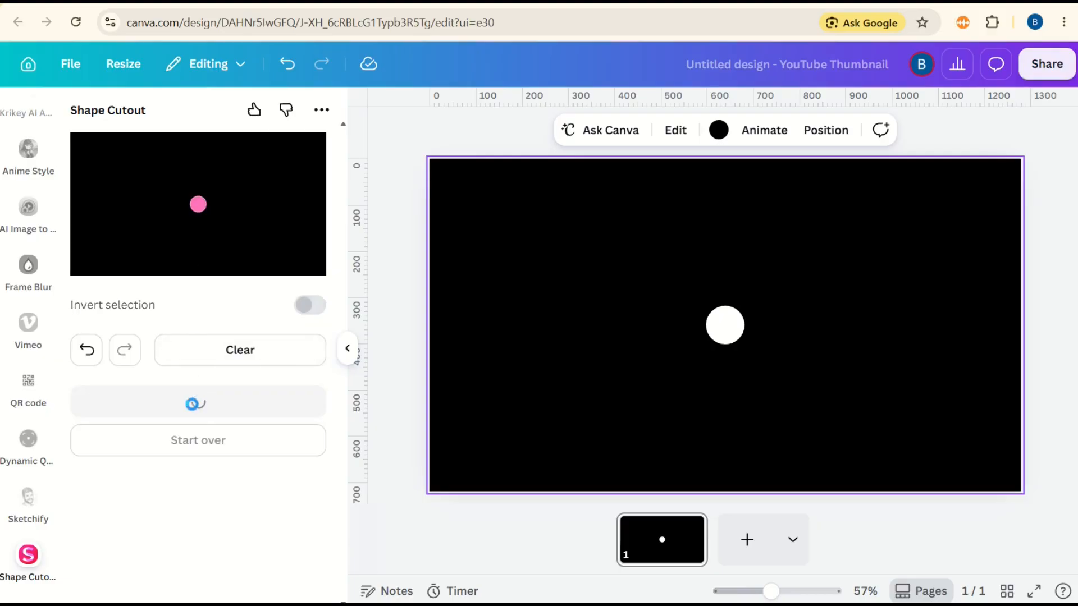
Remove the original black background and white circle from the page, moving the cutout aside and back.
left_click(459, 180)
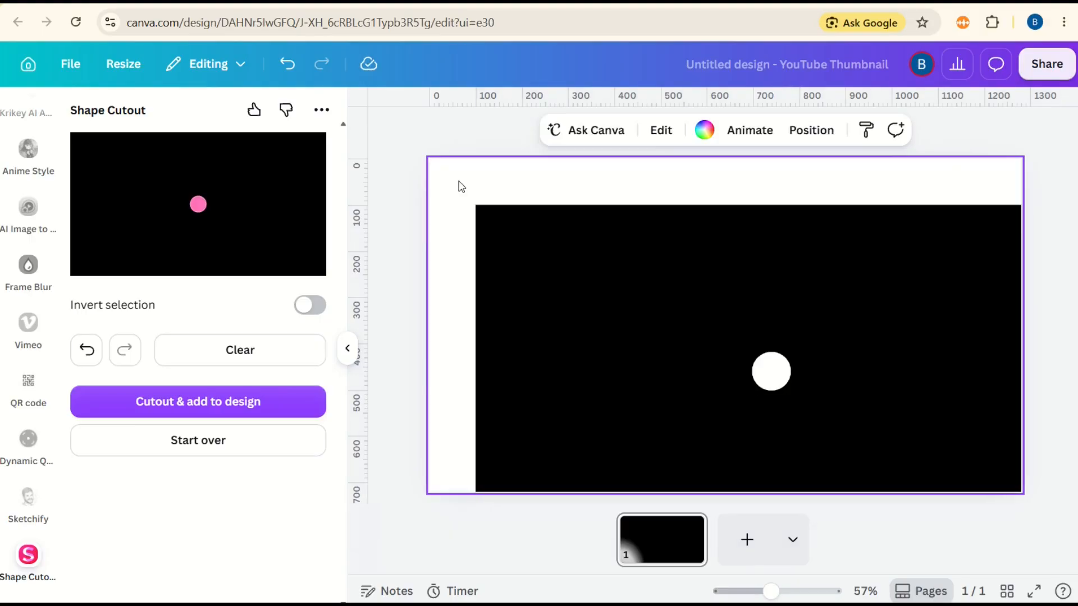
left_click(585, 305)
left_click_drag(585, 306, 896, 288)
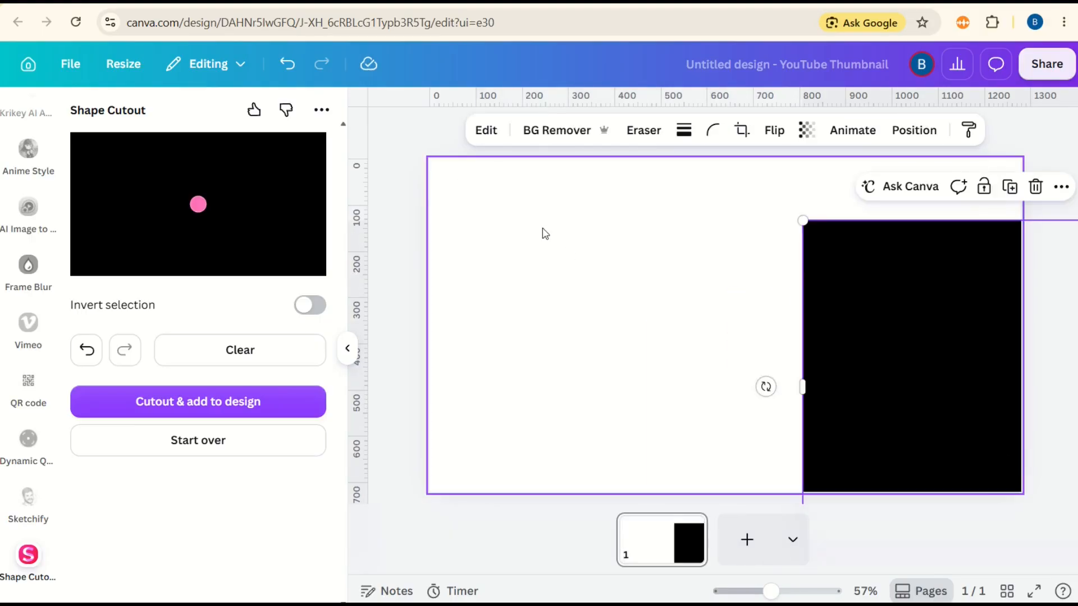
left_click_drag(542, 231, 791, 426)
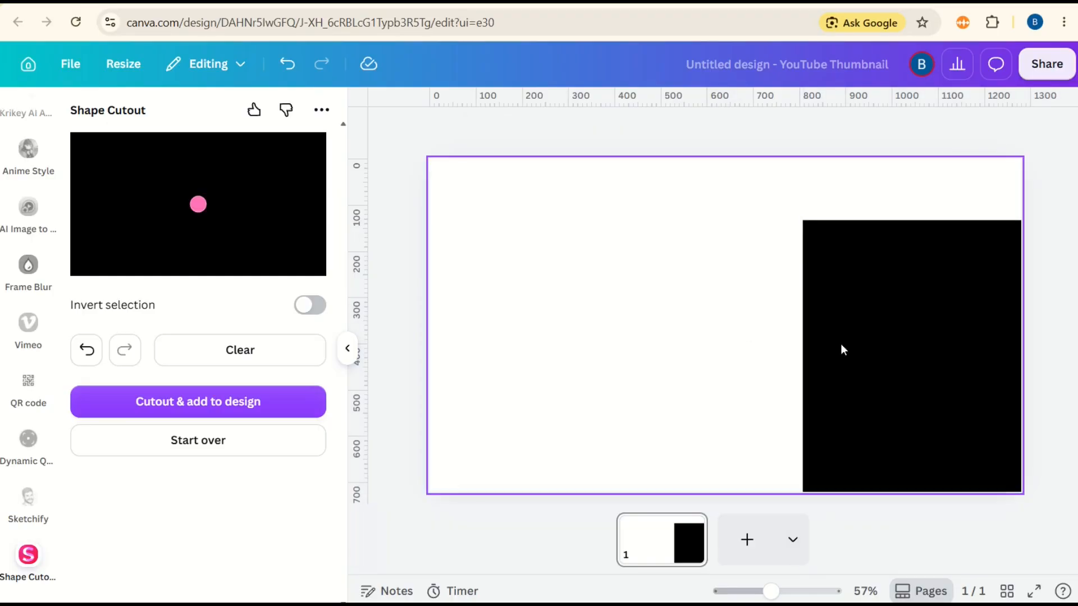
left_click_drag(840, 349, 555, 306)
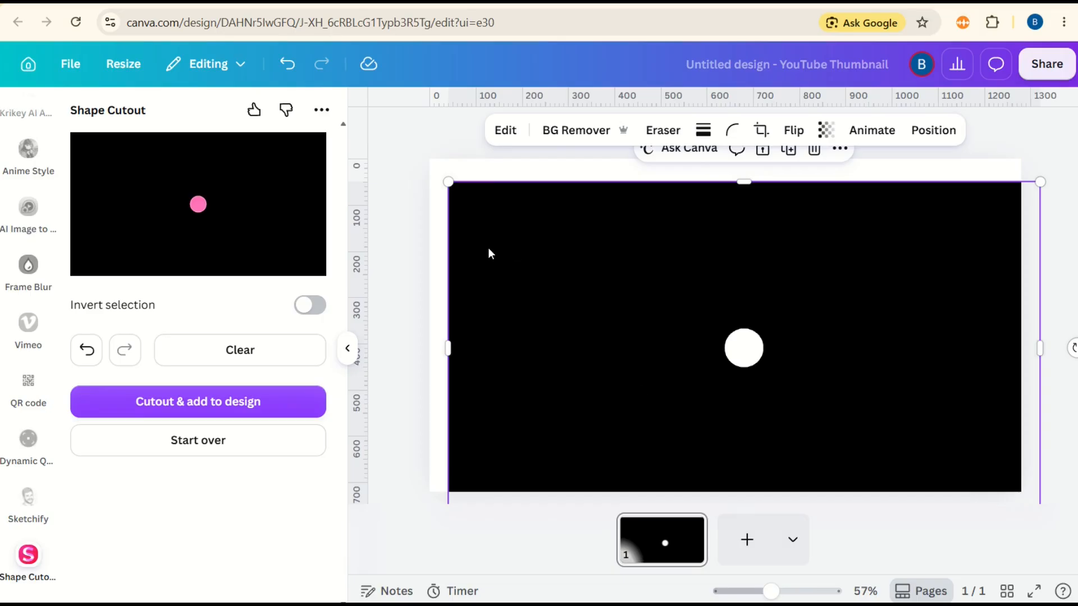
Enlarge the black cutout well beyond the page edges, leaving its hole near the page's lower-right corner.
left_click_drag(783, 597, 746, 595)
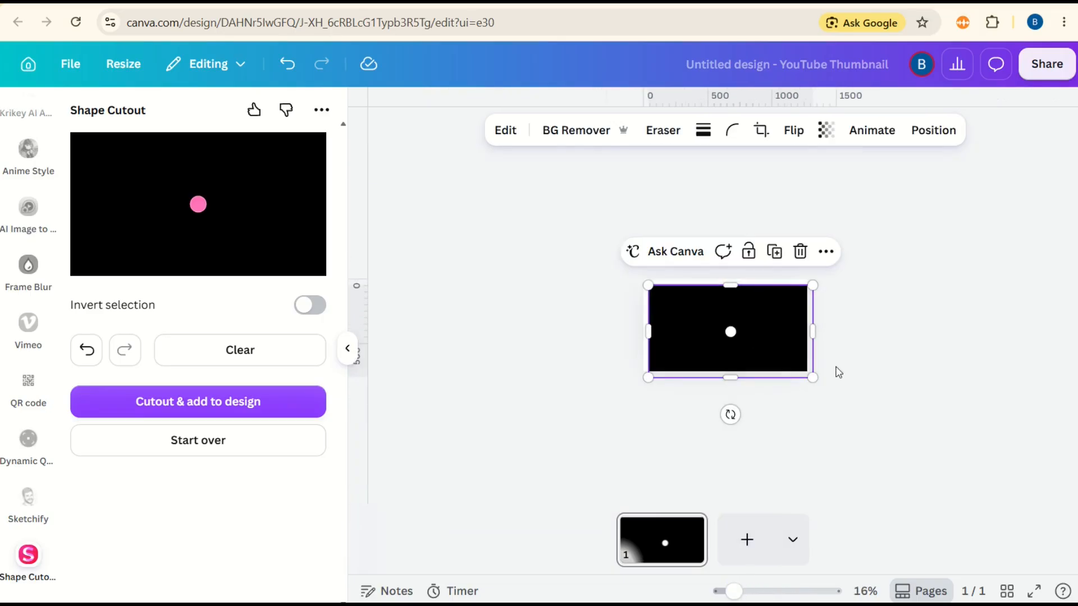
left_click_drag(812, 378, 1038, 503)
left_click_drag(979, 485, 861, 411)
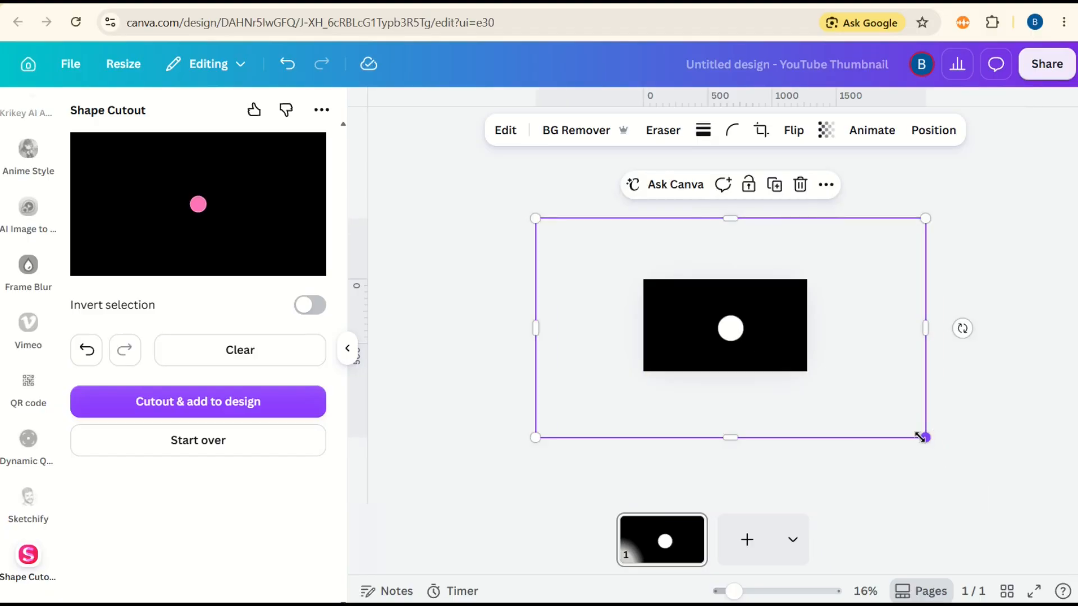
left_click_drag(919, 437, 1021, 494)
mouse_move(957, 470)
left_mouse_down()
mouse_move(958, 440)
mouse_move(955, 449)
left_mouse_up()
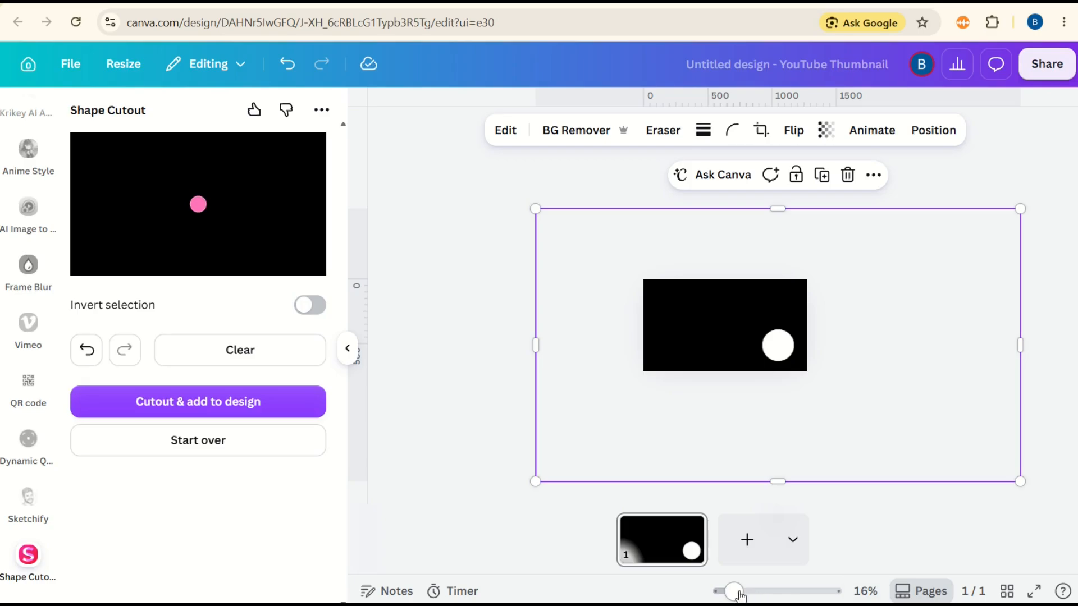
Blur the whole cutout image with an intensity of 75.
left_click_drag(740, 594, 769, 591)
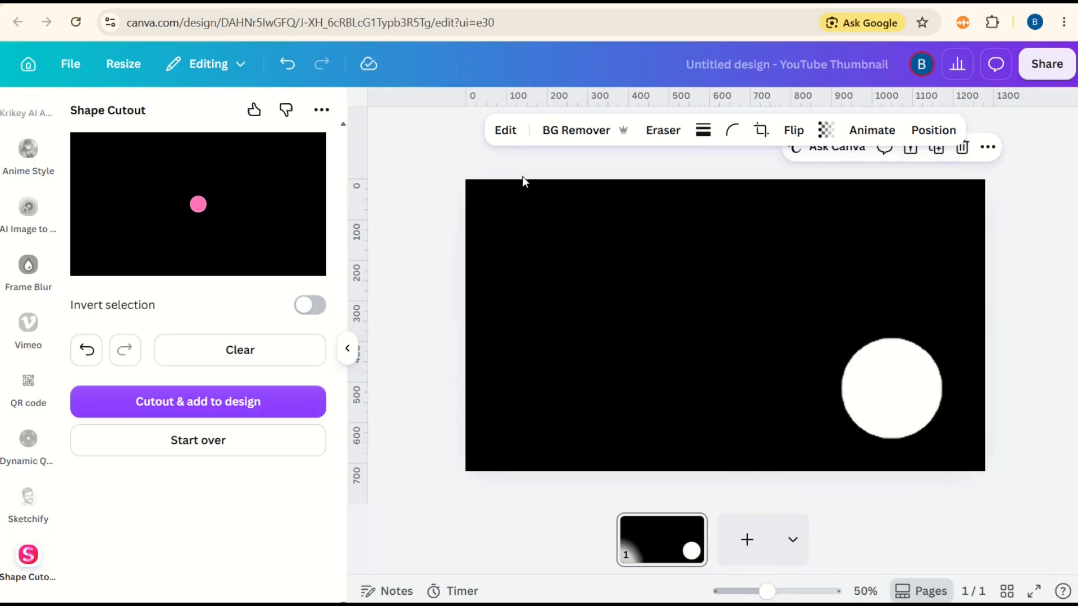
left_click(510, 135)
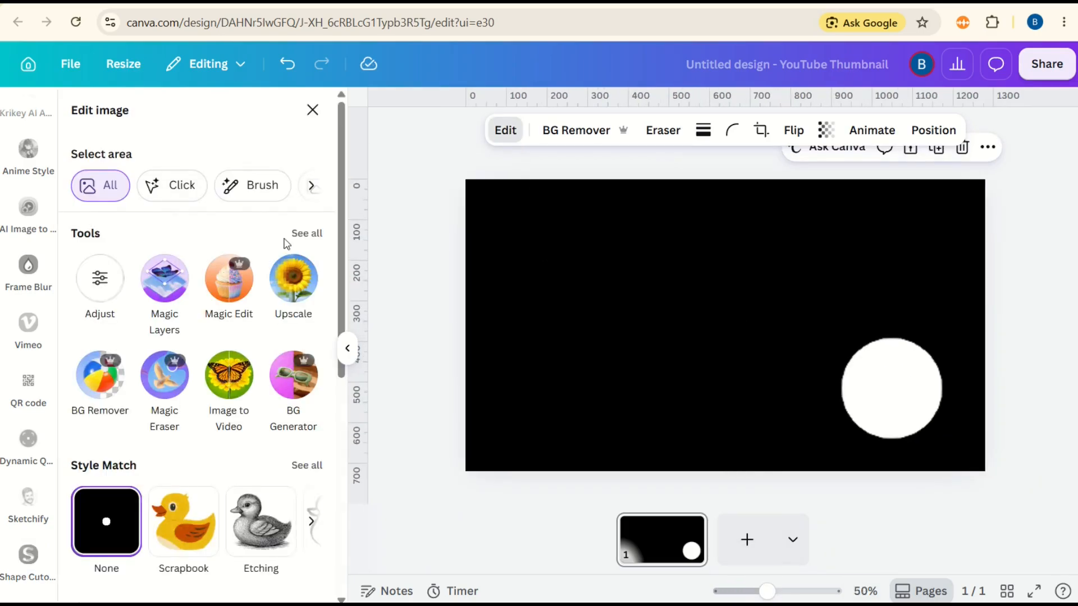
left_click(316, 234)
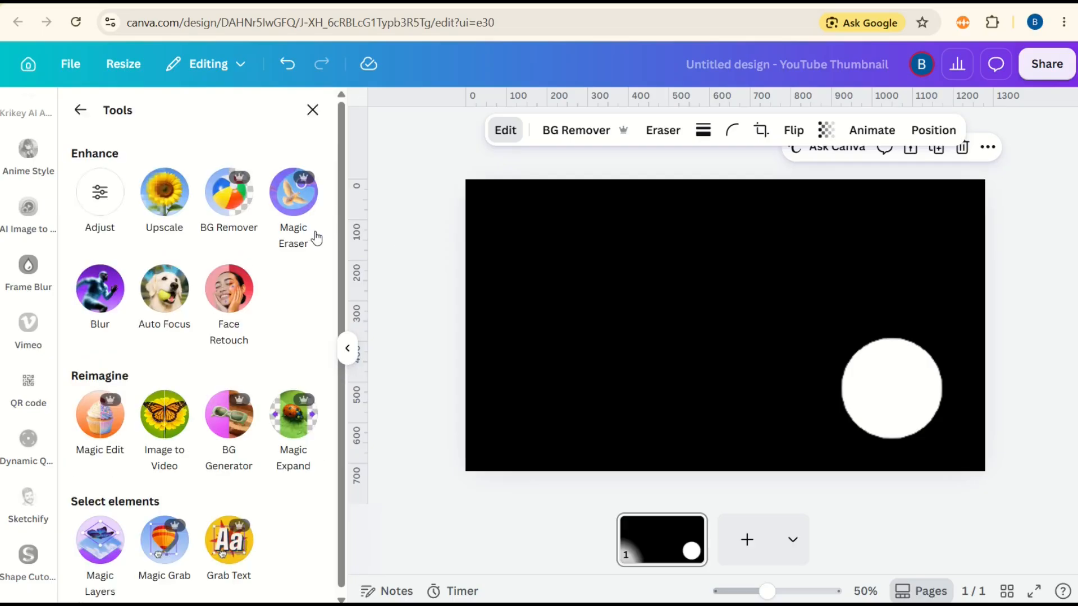
left_click(97, 289)
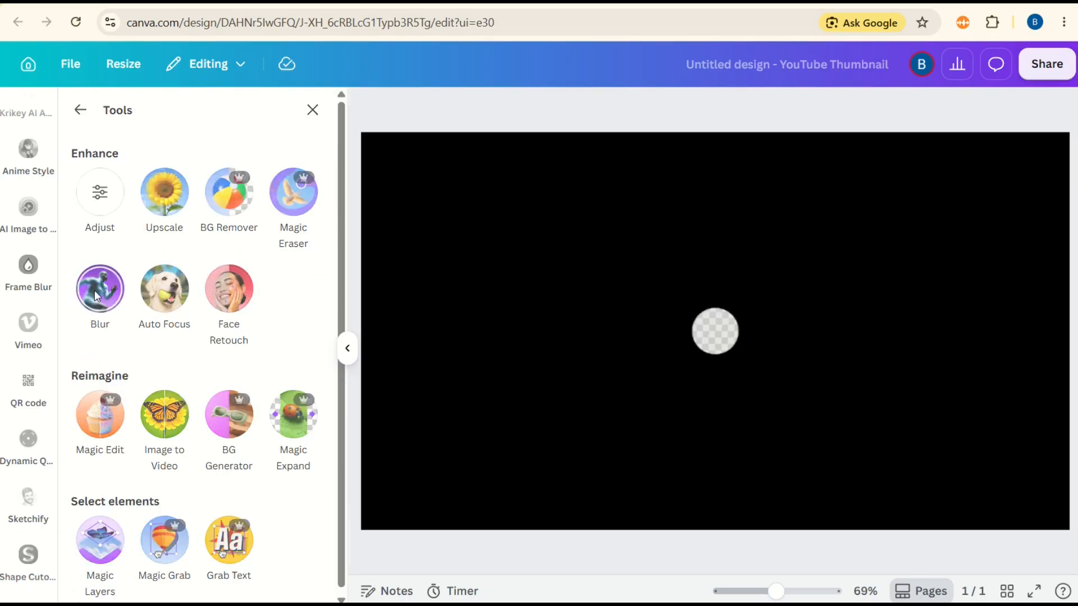
left_click(265, 167)
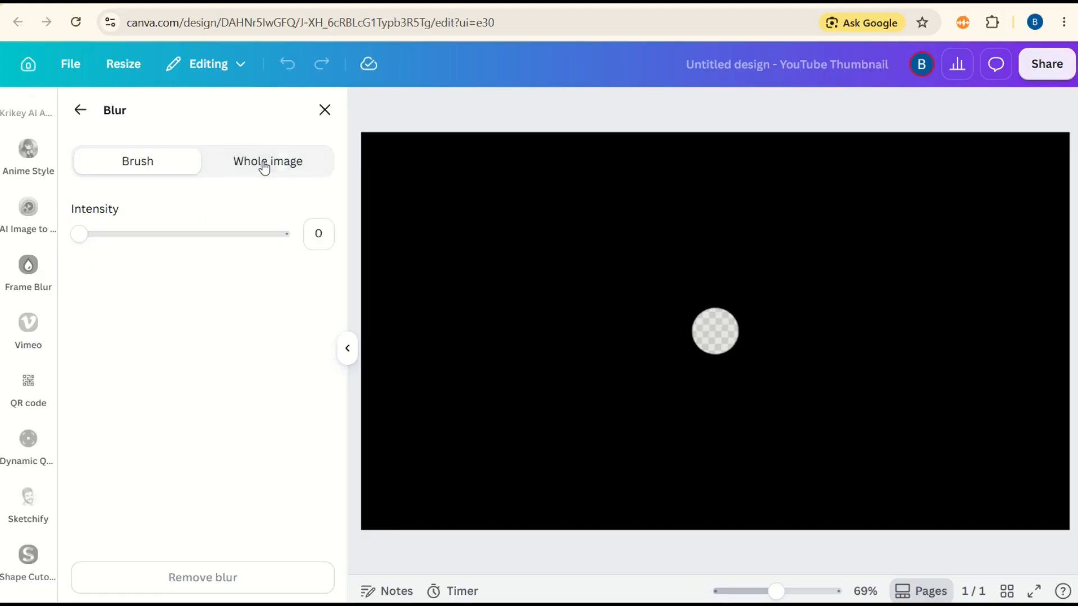
left_click_drag(81, 235, 230, 244)
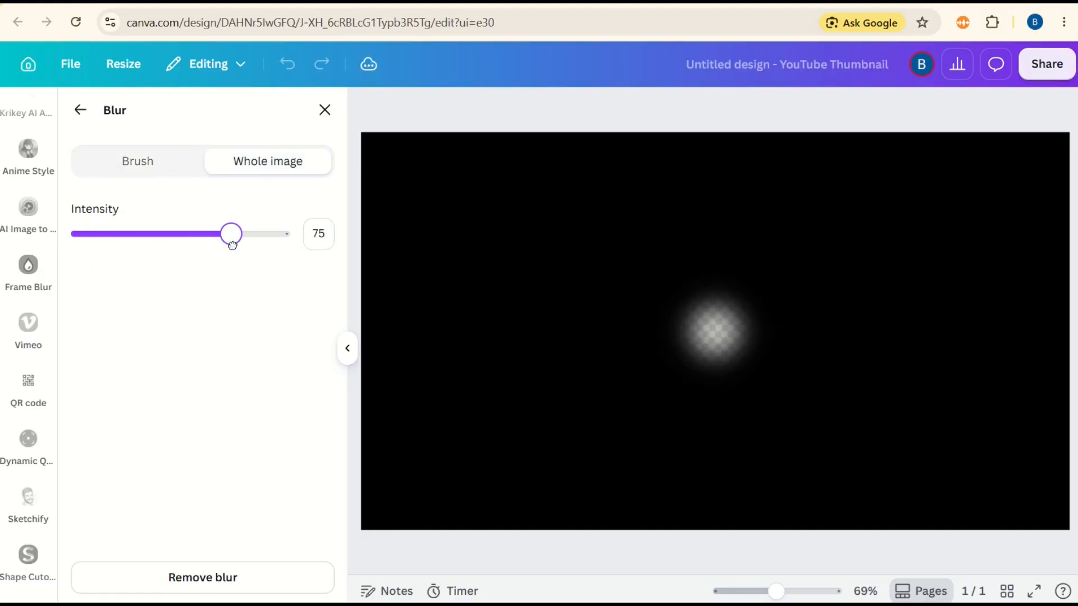
left_click(324, 110)
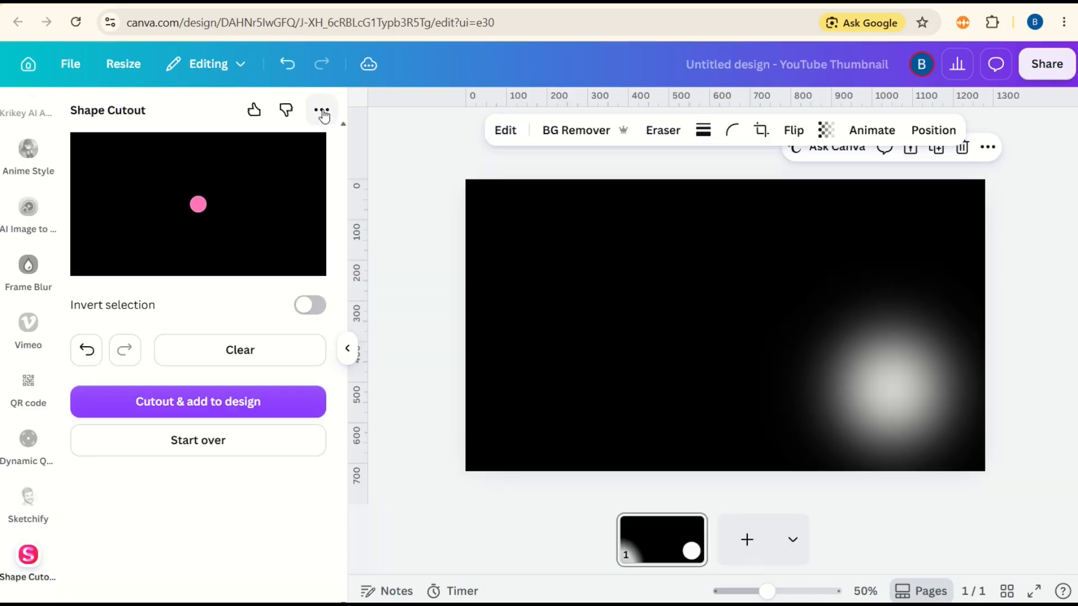
Move the blurred cutout mostly off the page and search the photos for "dark brick wall".
left_click_drag(768, 593, 737, 591)
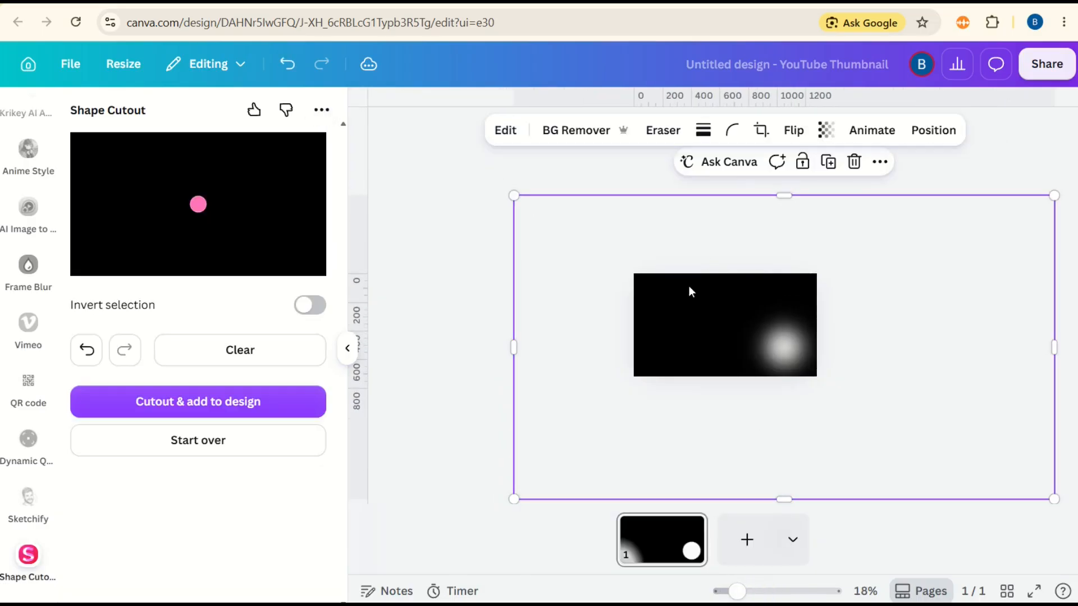
left_click_drag(677, 317, 946, 464)
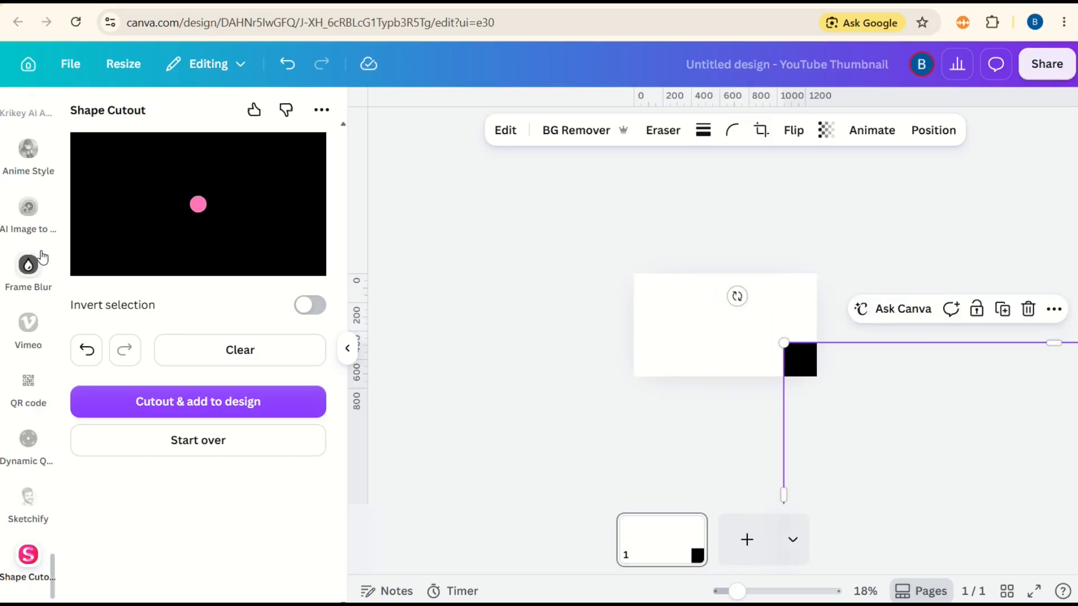
scroll(41, 257, "up", 10)
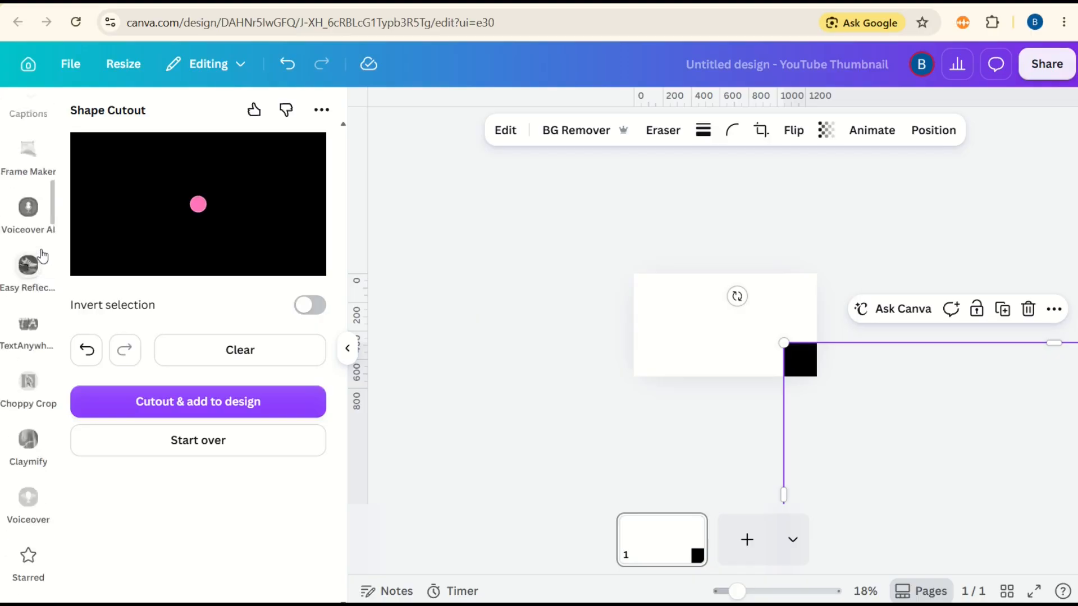
left_click(28, 178)
left_click(79, 113)
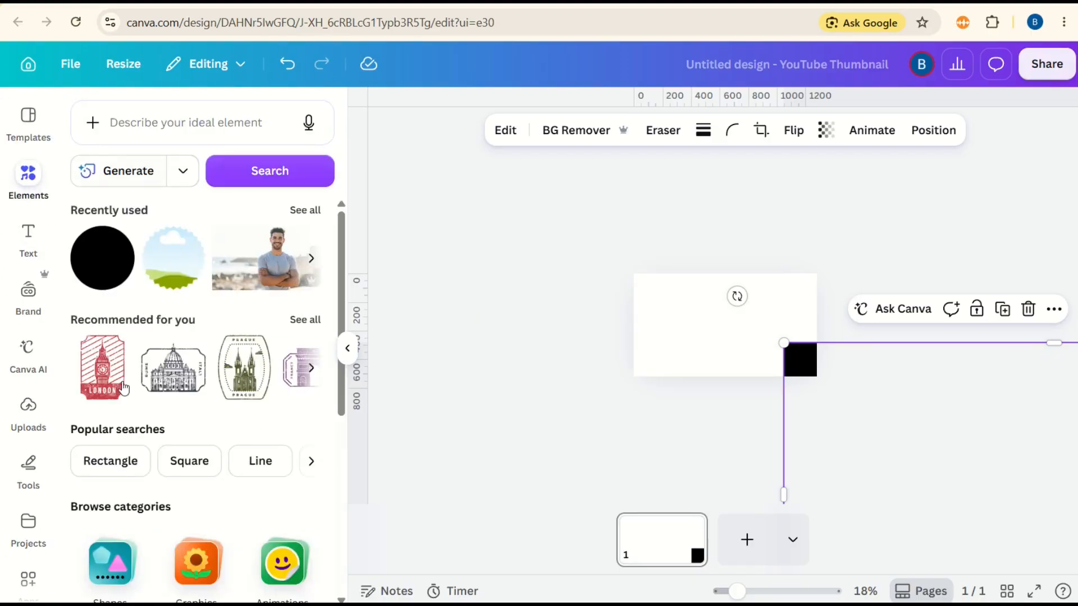
scroll(142, 359, "down", 5)
left_click(141, 353)
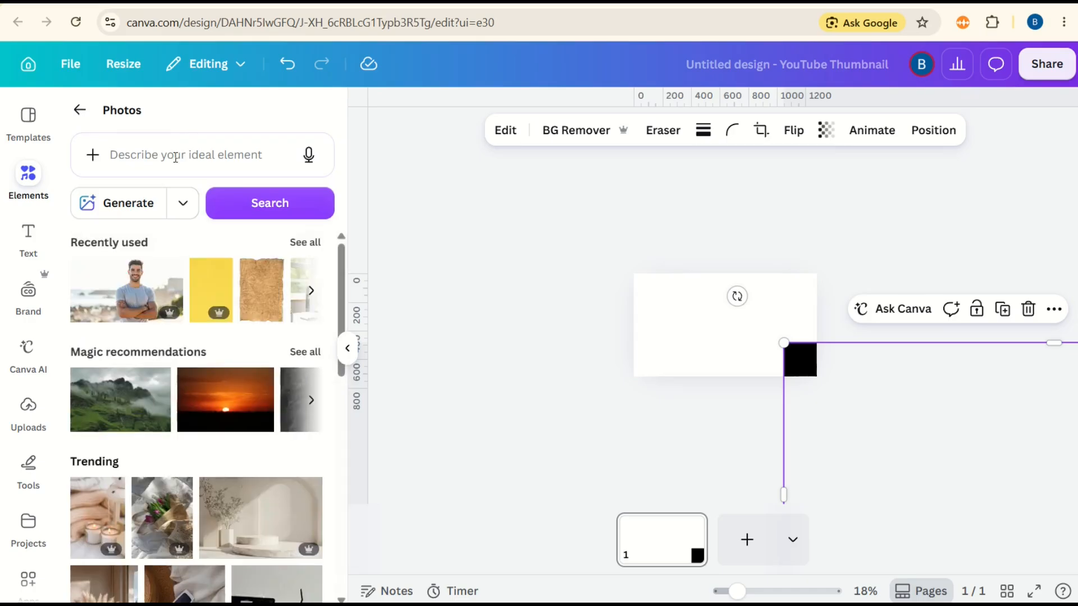
left_click(179, 155)
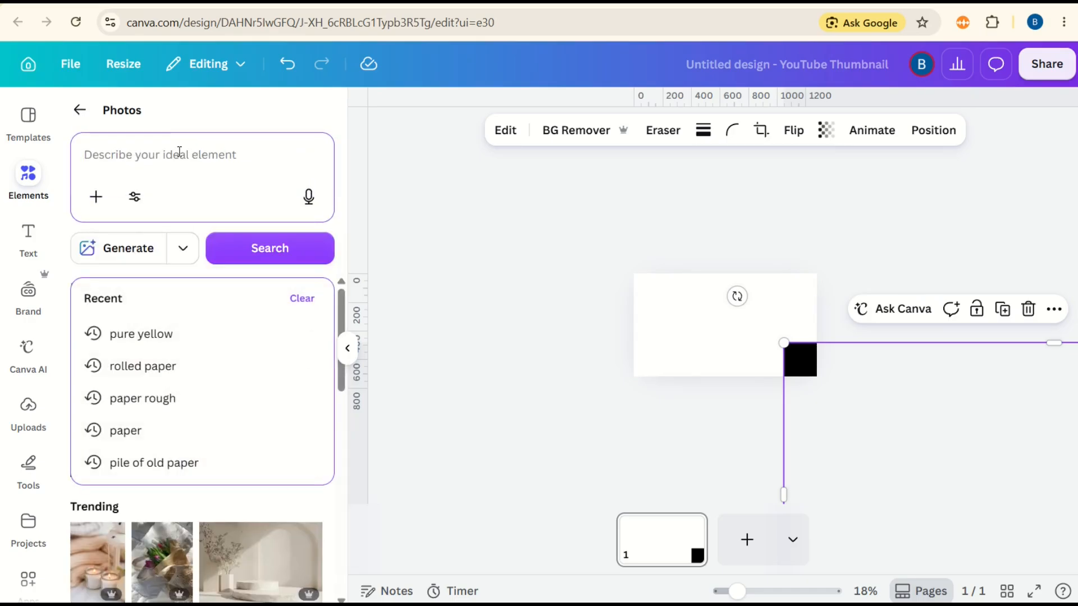
type("dark brick wall")
key("Return")
Set a free black brick wall photo as the page background and centre the blurred cutout over it.
scroll(267, 391, "down", 3)
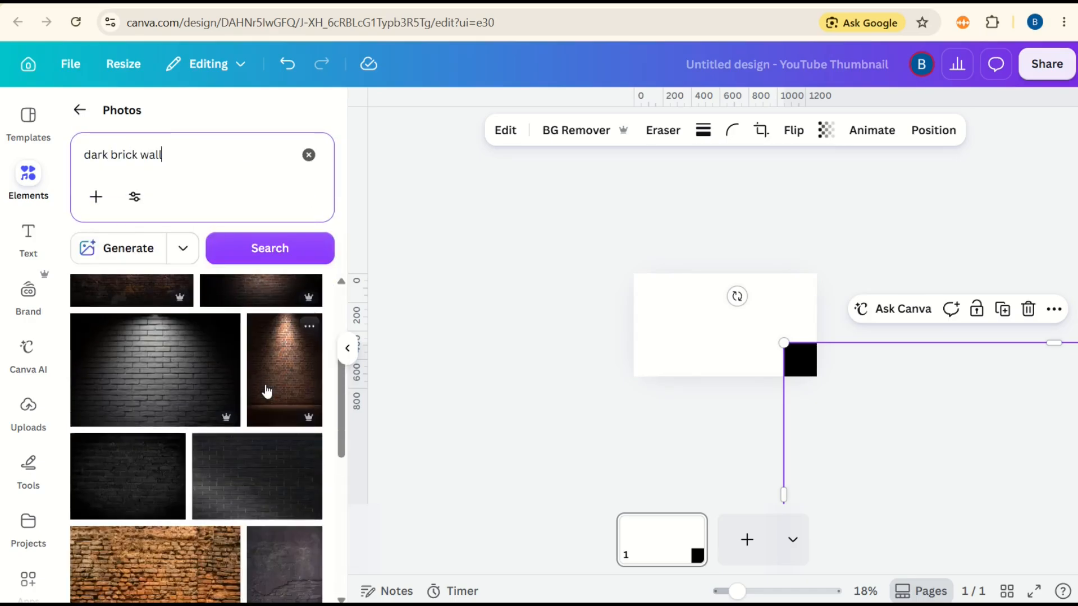
scroll(267, 391, "down", 2)
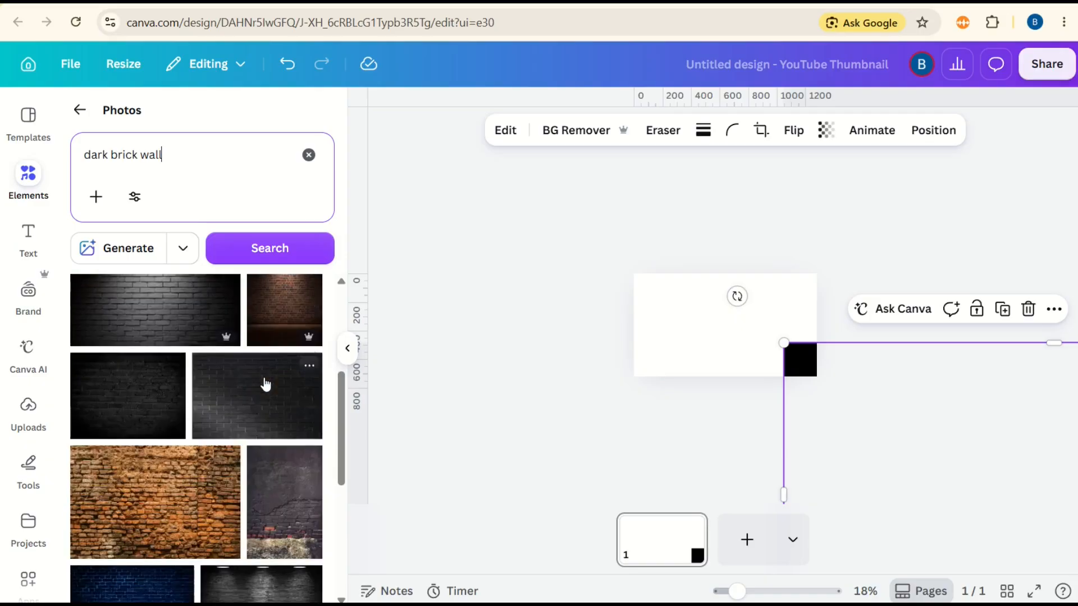
left_click(148, 397)
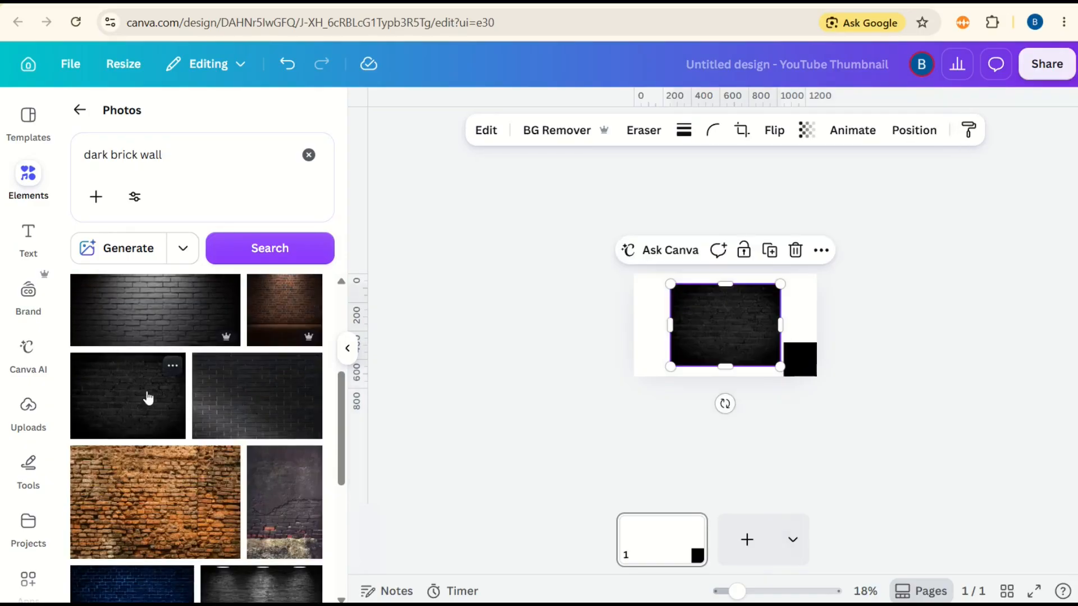
right_click(719, 319)
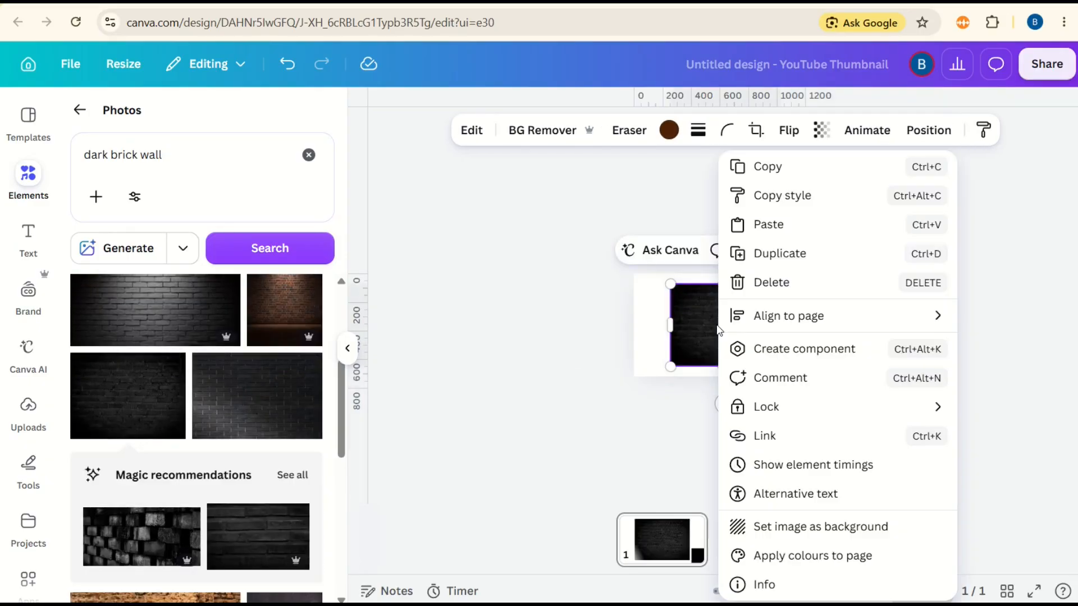
left_click(801, 528)
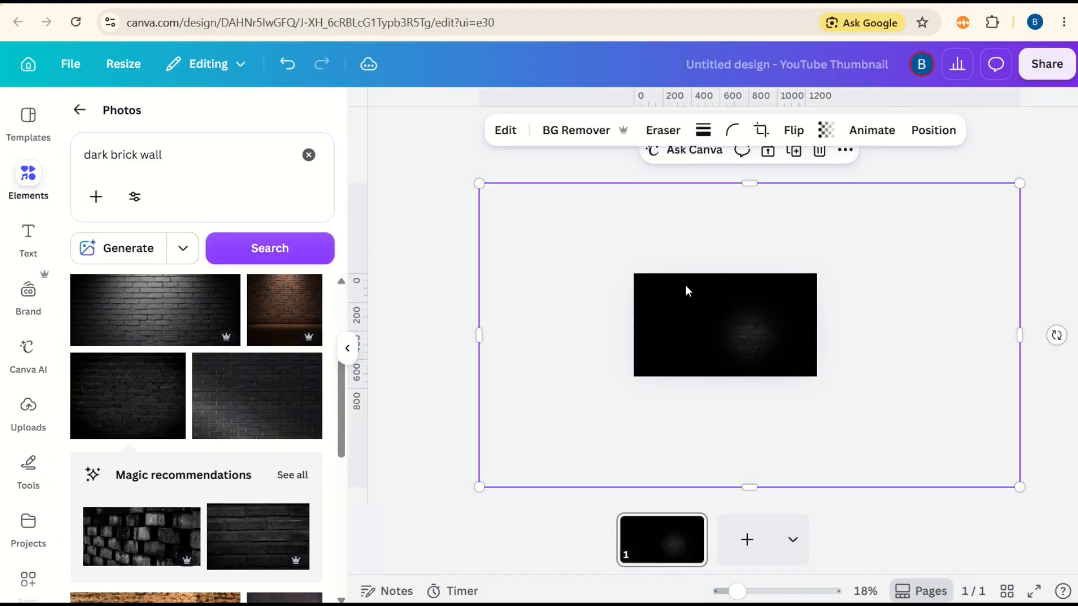
left_click_drag(797, 316, 772, 307)
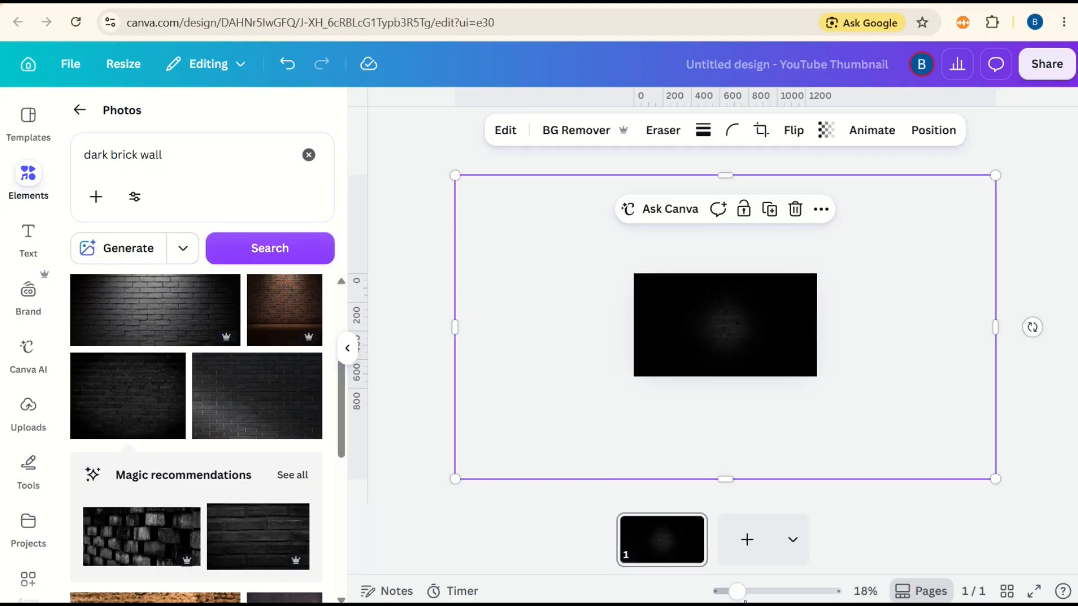
Set the brightness of the brick wall background photo to 100 and nudge the blurred cutout slightly over it.
left_click_drag(739, 593, 768, 593)
left_click_drag(878, 351, 843, 356)
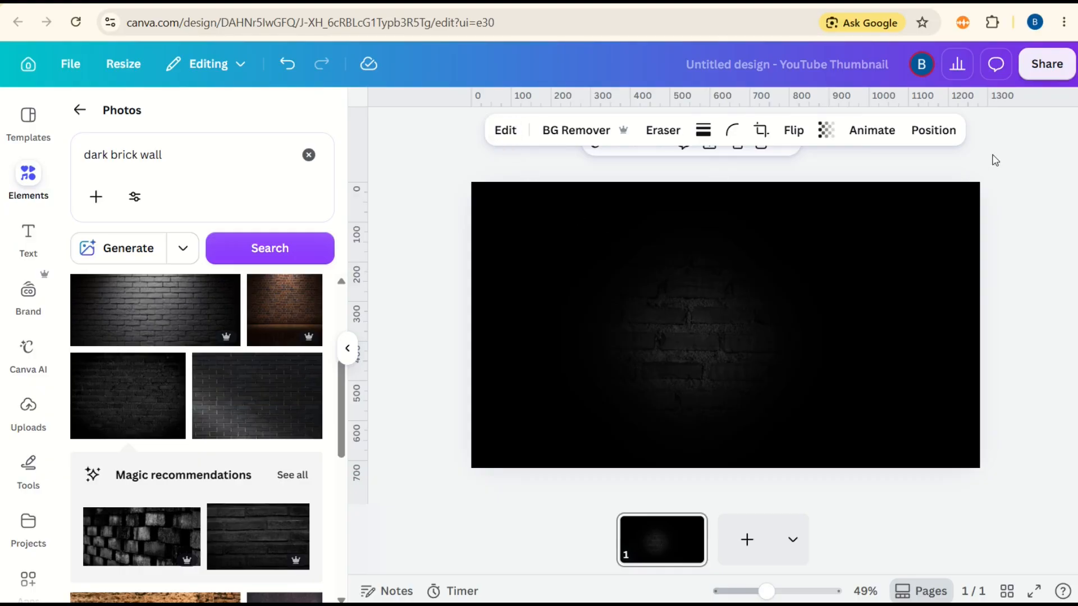
left_click(940, 133)
left_click(258, 152)
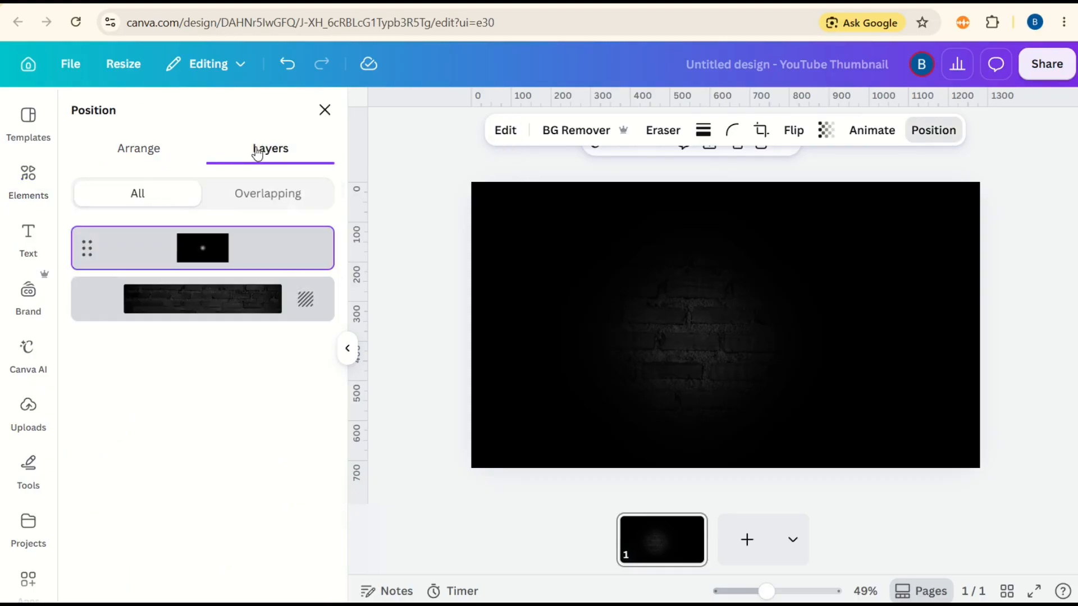
left_click(205, 305)
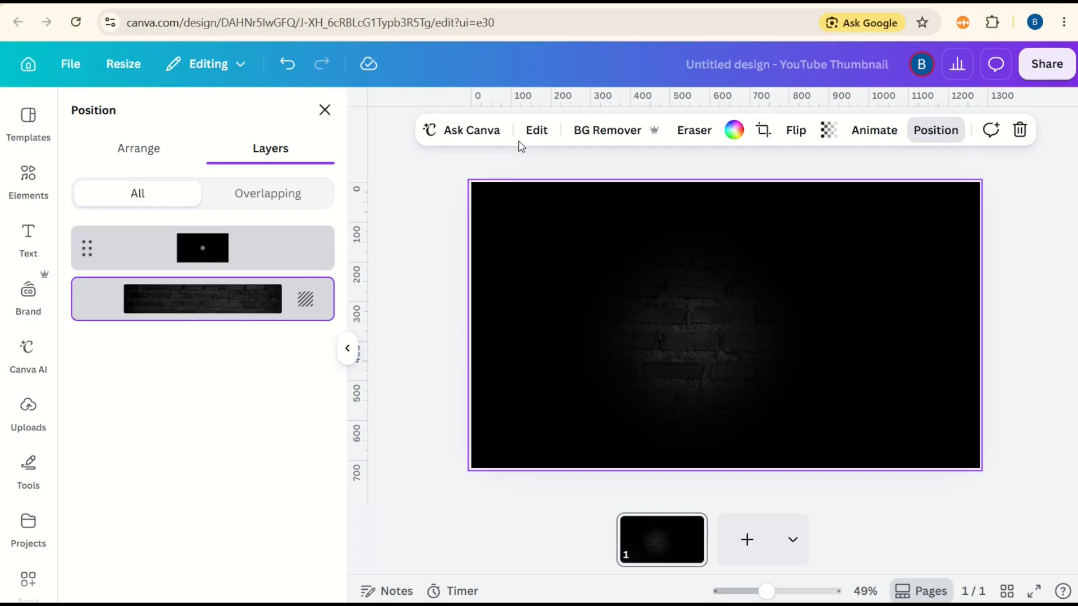
left_click(536, 132)
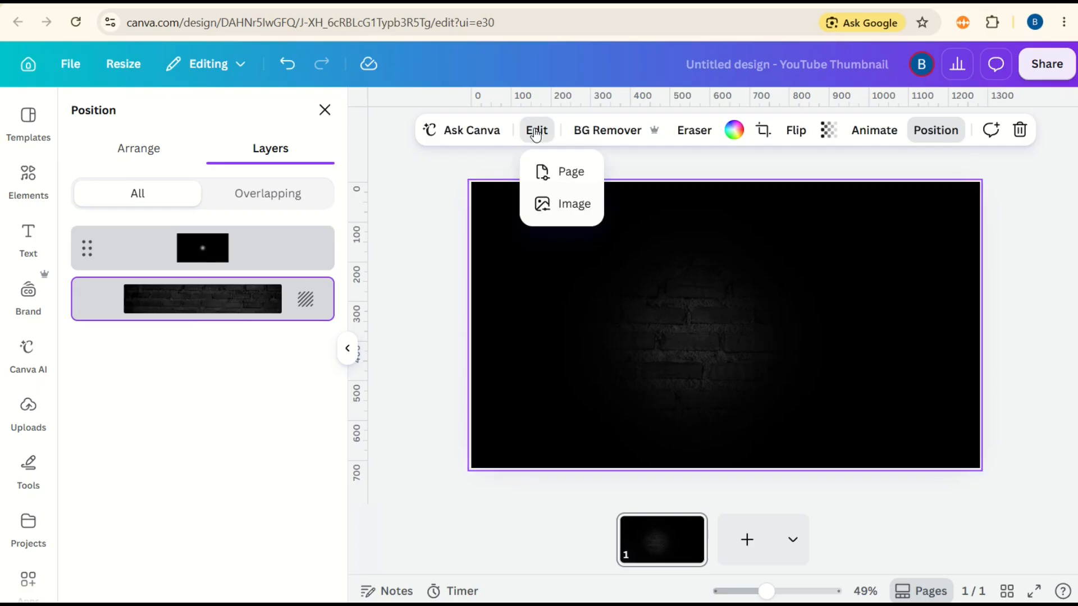
left_click(574, 205)
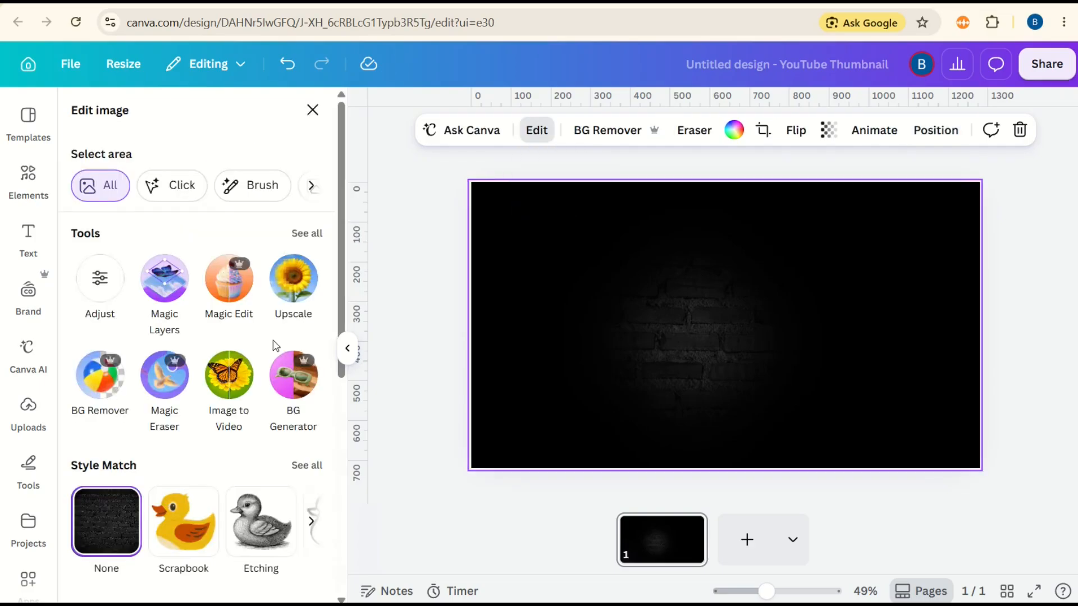
left_click(100, 279)
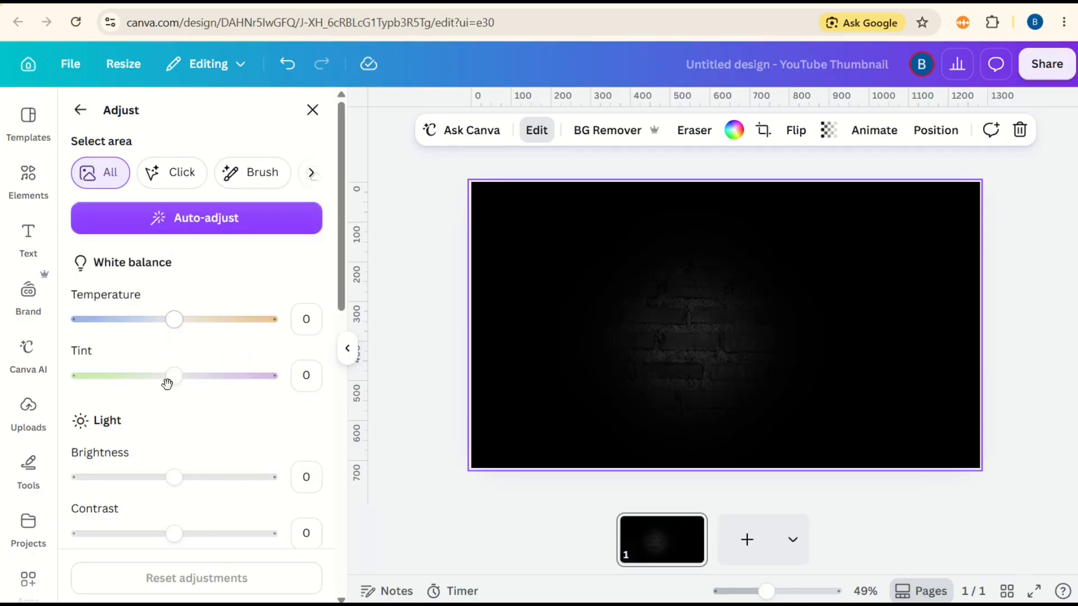
left_click_drag(176, 478, 271, 490)
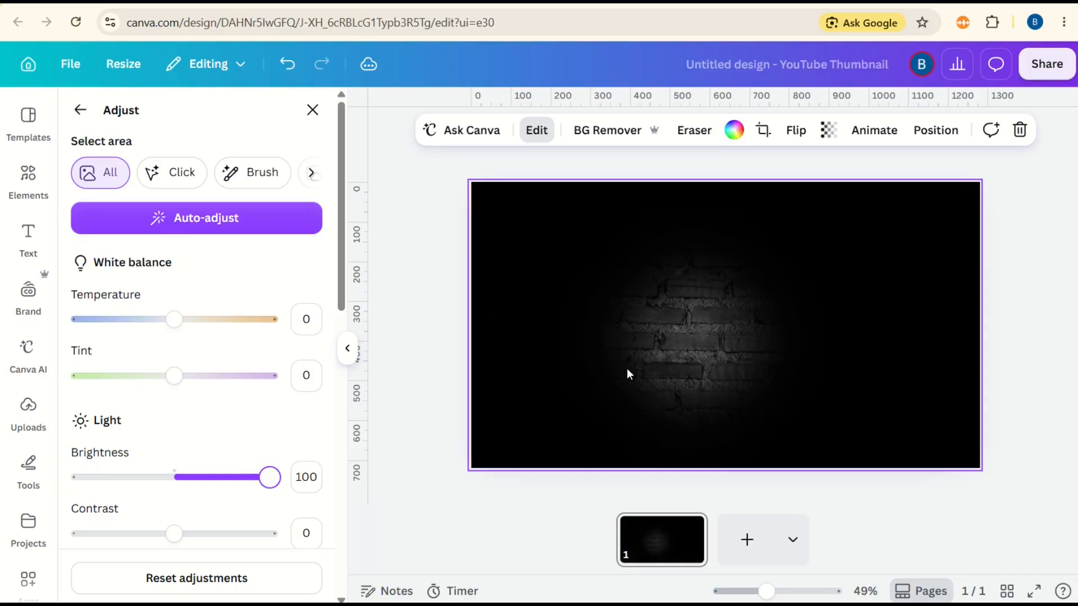
mouse_move(895, 321)
left_mouse_down()
mouse_move(822, 281)
mouse_move(903, 284)
mouse_move(763, 302)
mouse_move(926, 301)
mouse_move(911, 296)
mouse_move(902, 310)
left_mouse_up()
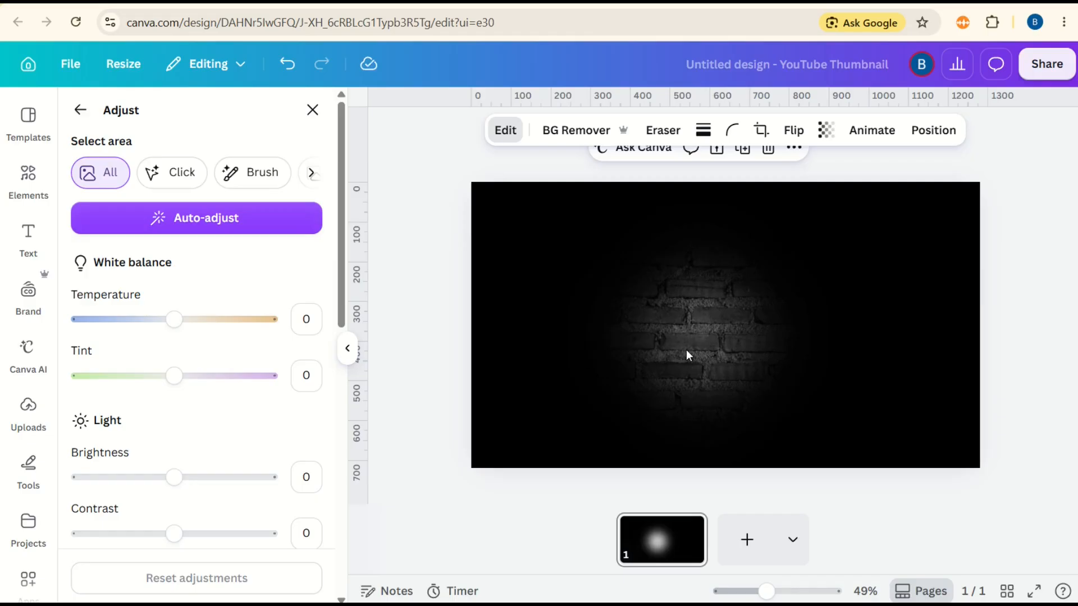
Add a basic square shape and stretch it to cover the entire page.
left_click(31, 178)
left_click(73, 111)
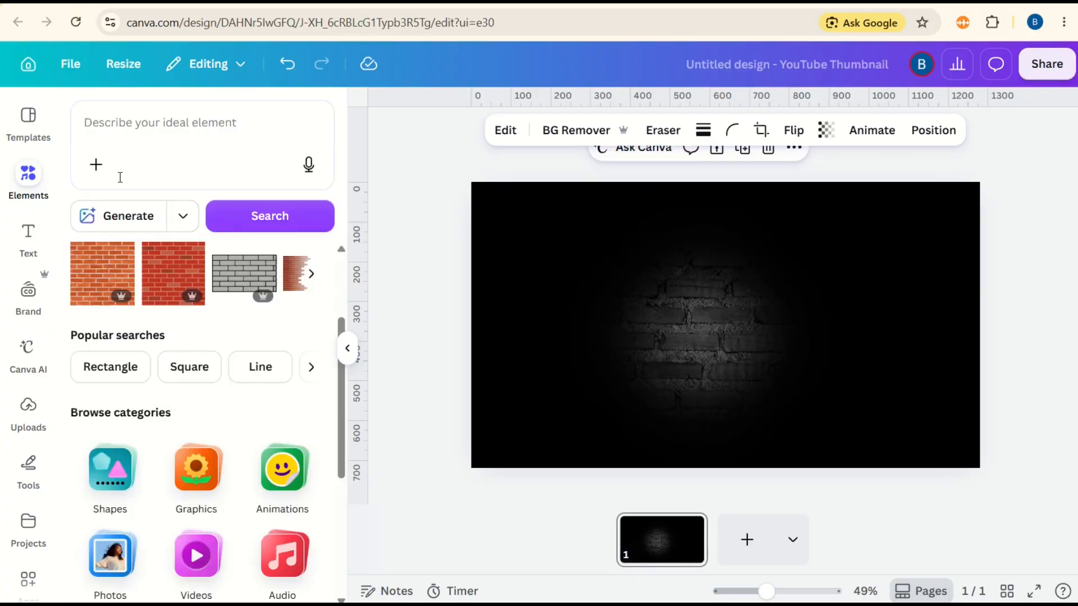
left_click(115, 470)
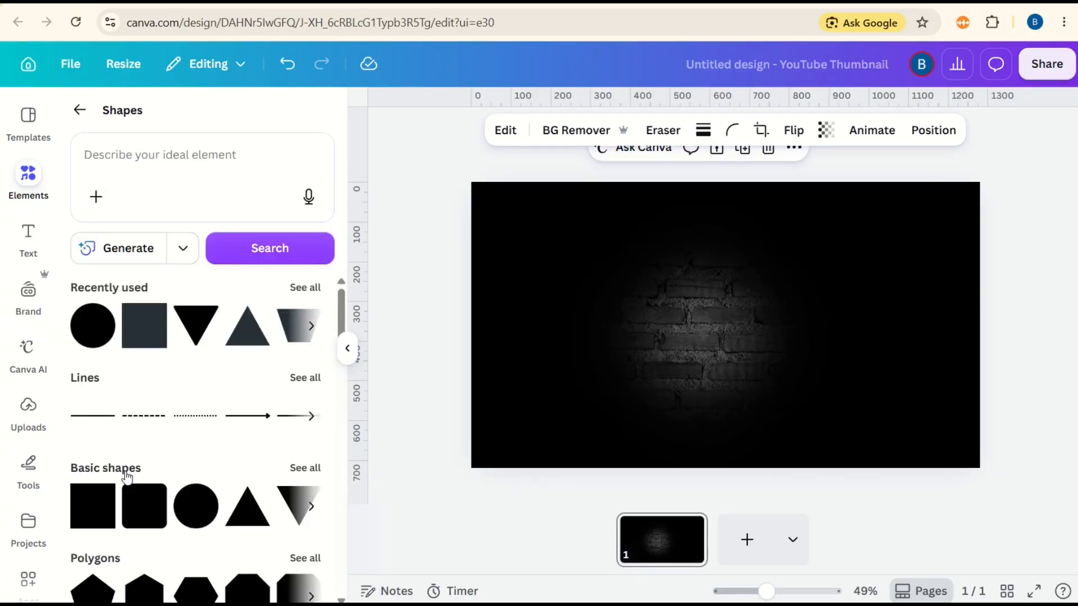
left_click(90, 522)
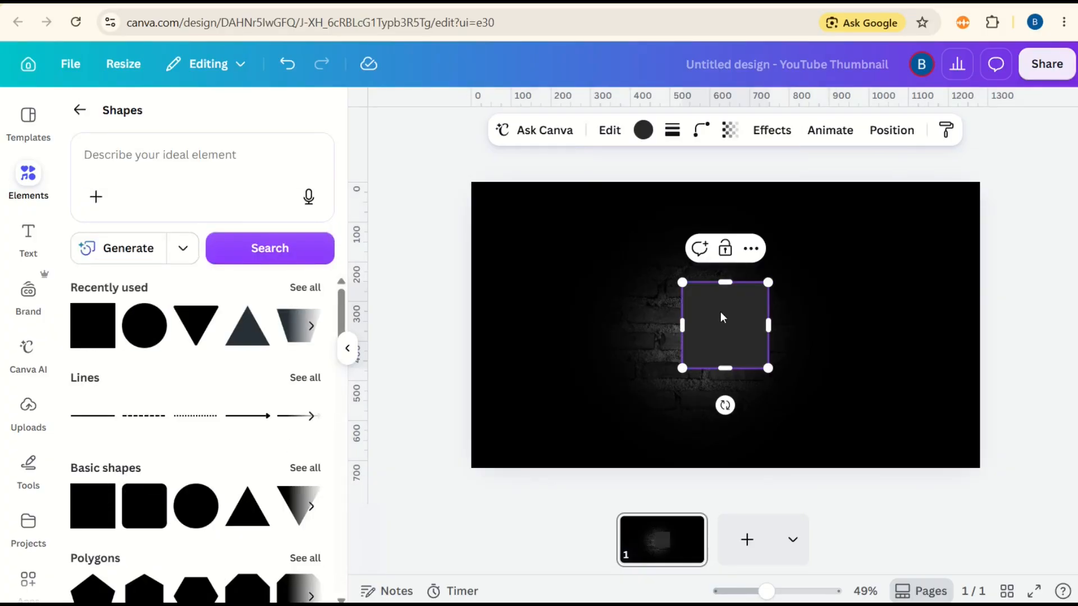
left_click_drag(722, 317, 515, 211)
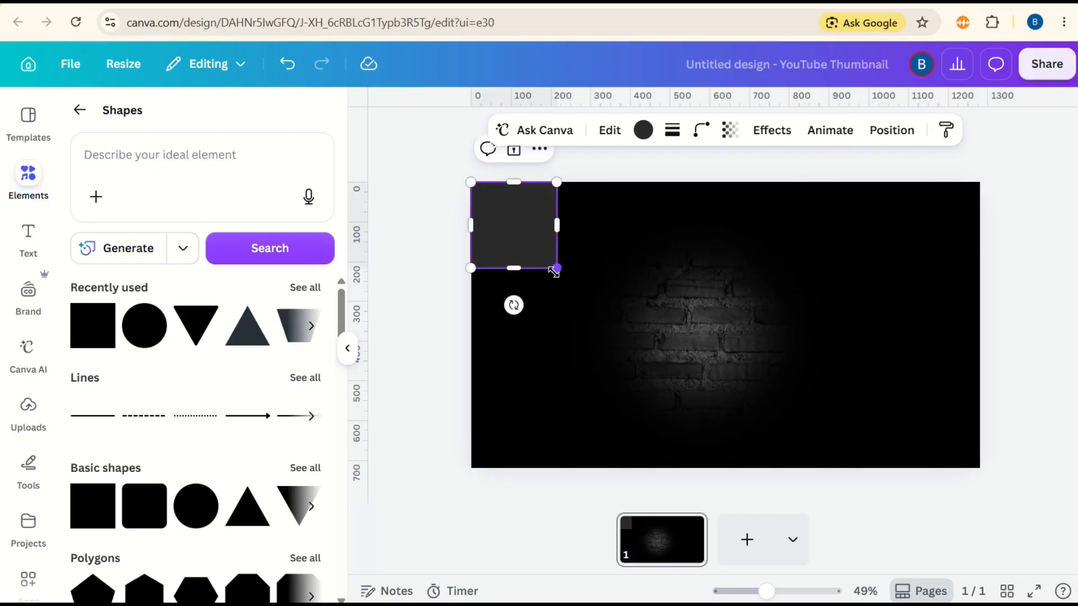
left_click_drag(556, 268, 980, 472)
Fill the page-sized rectangle with the default solid green and set its transparency to 25.
left_click(643, 131)
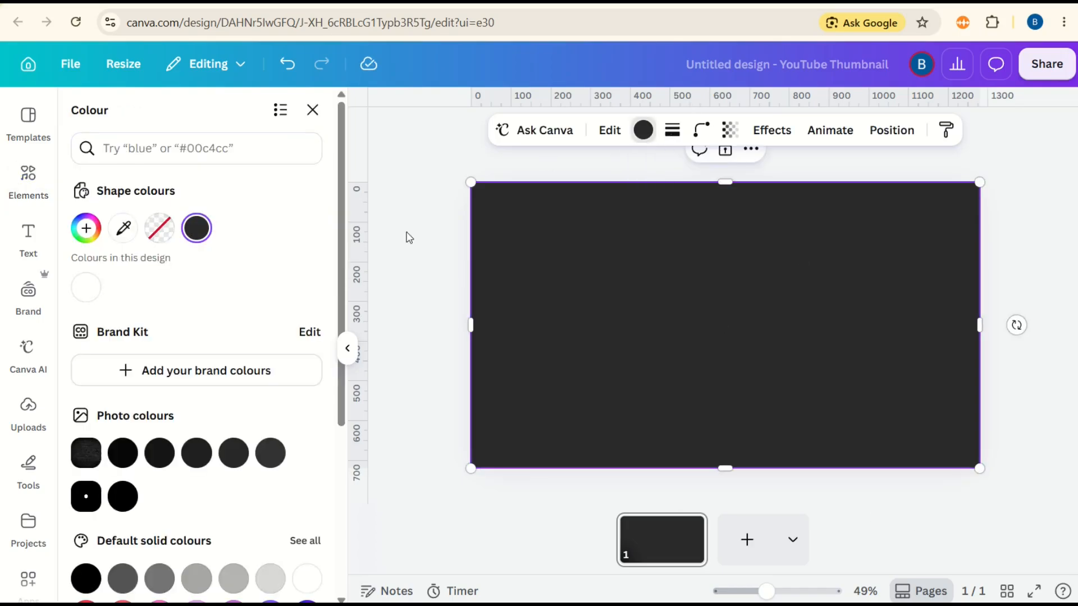
scroll(83, 355, "down", 5)
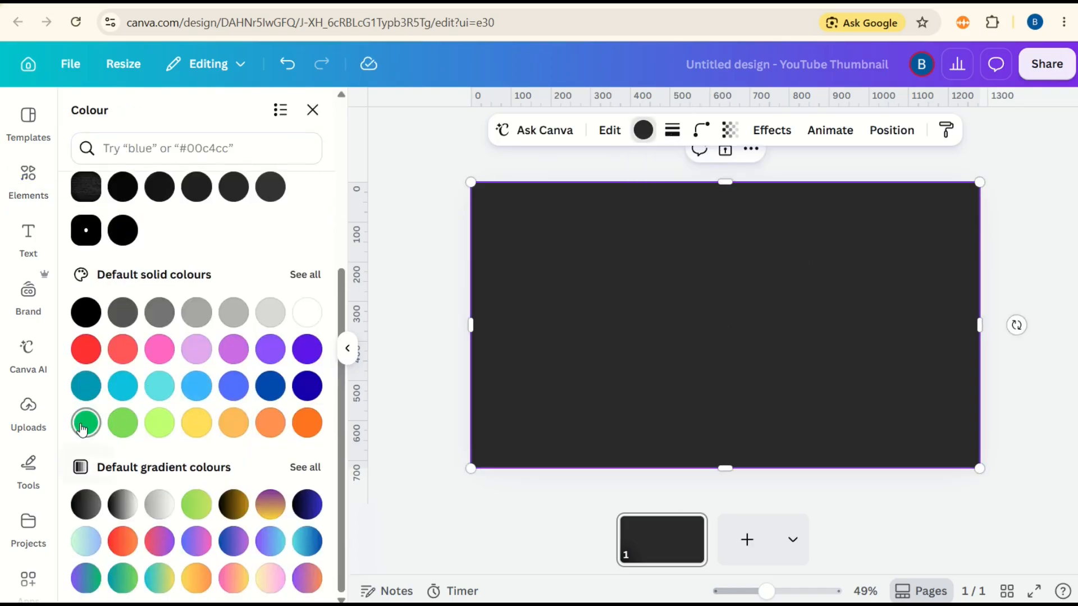
left_click(83, 427)
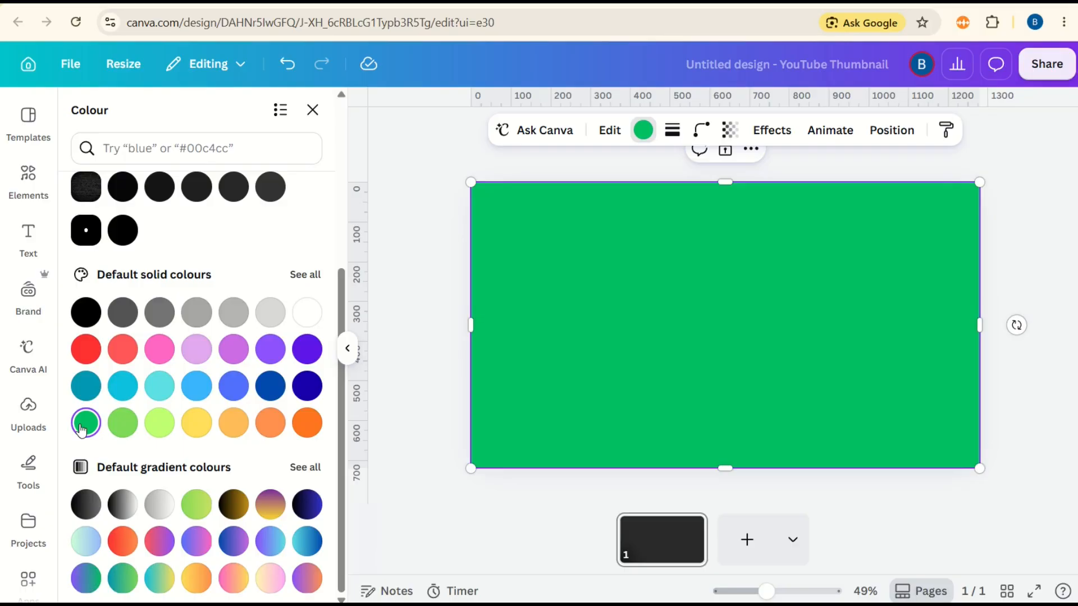
left_click(730, 130)
left_click_drag(764, 195, 677, 196)
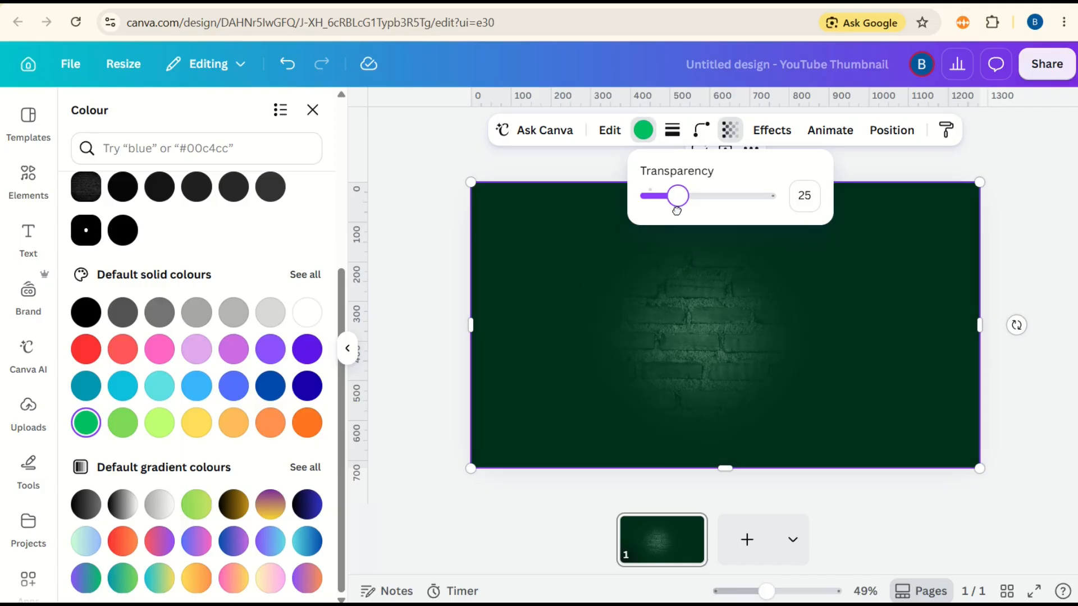
Place the green rectangle's layer beneath the blurred cutout and shift the cutout so its hole sits near the page's upper-left corner.
left_click(894, 131)
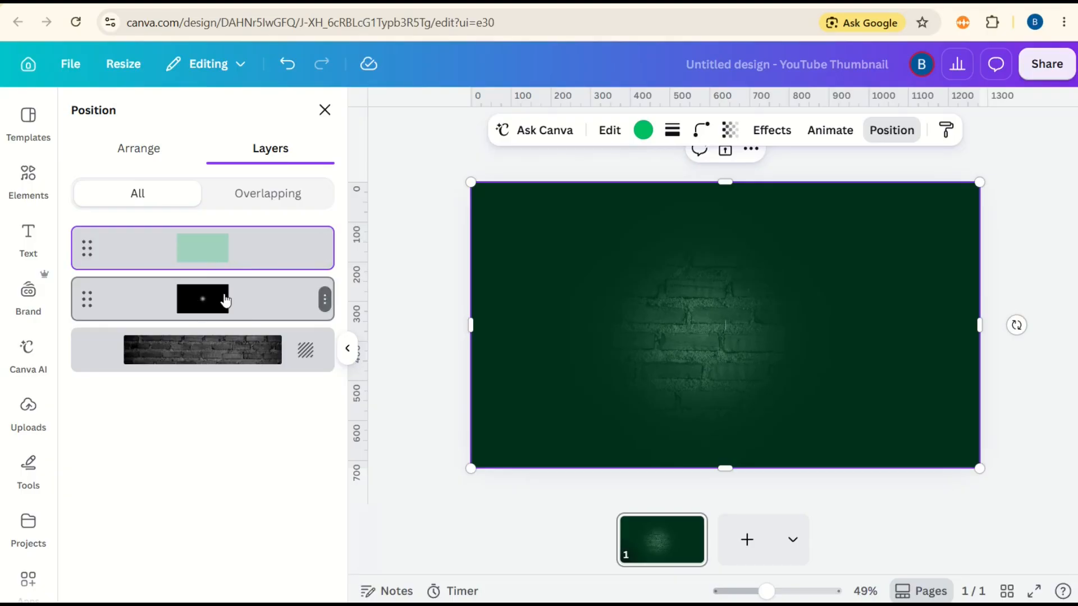
left_click_drag(267, 254, 285, 303)
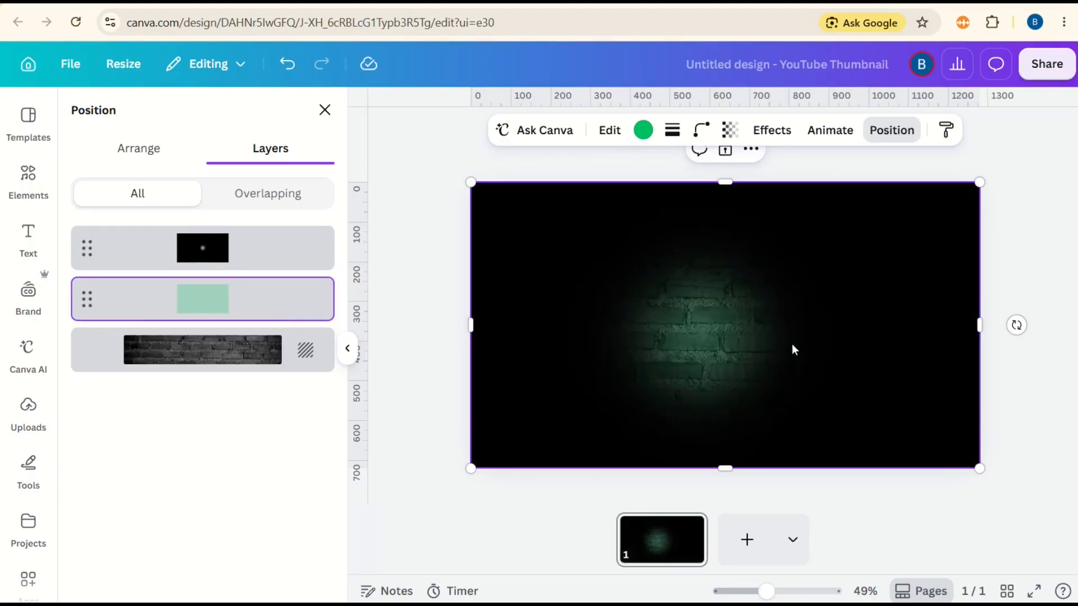
left_click(267, 253)
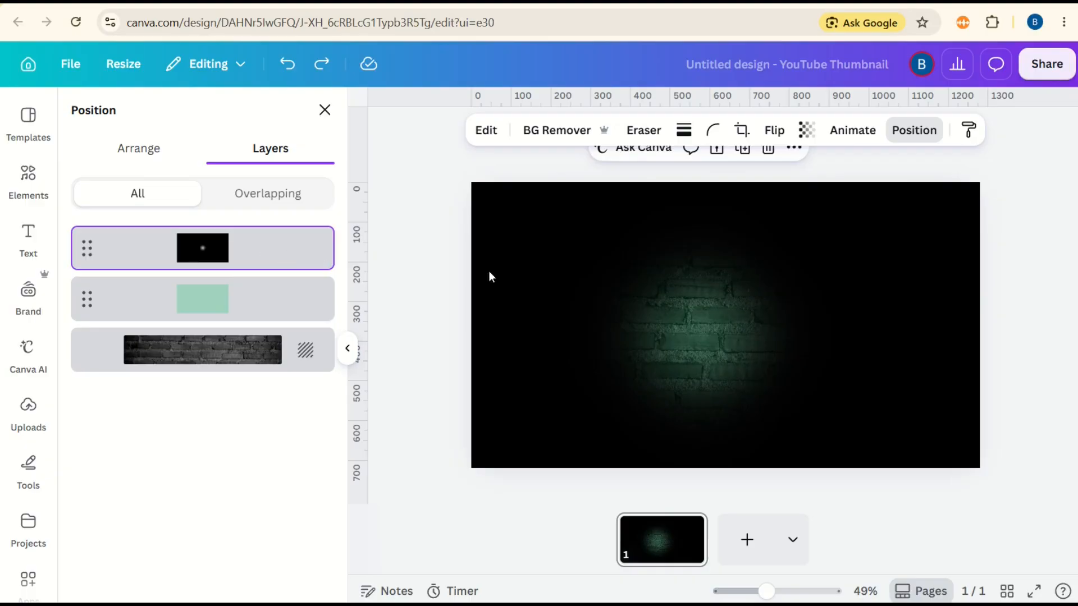
left_click_drag(489, 277, 395, 230)
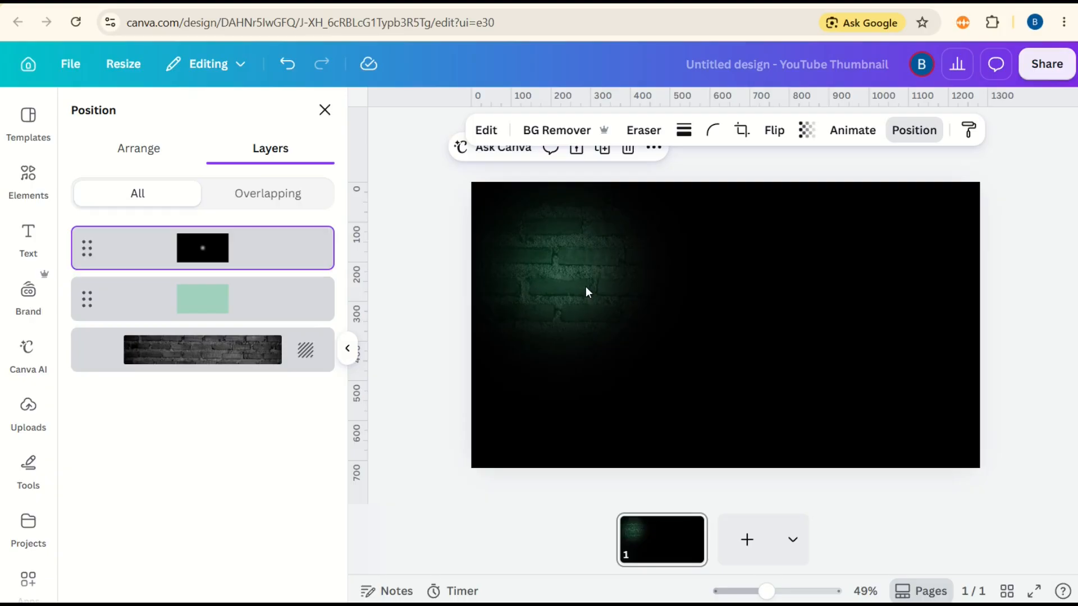
Create a custom animation for the blurred cutout by tracing a movement path that sweeps its hole across the page.
left_click(850, 137)
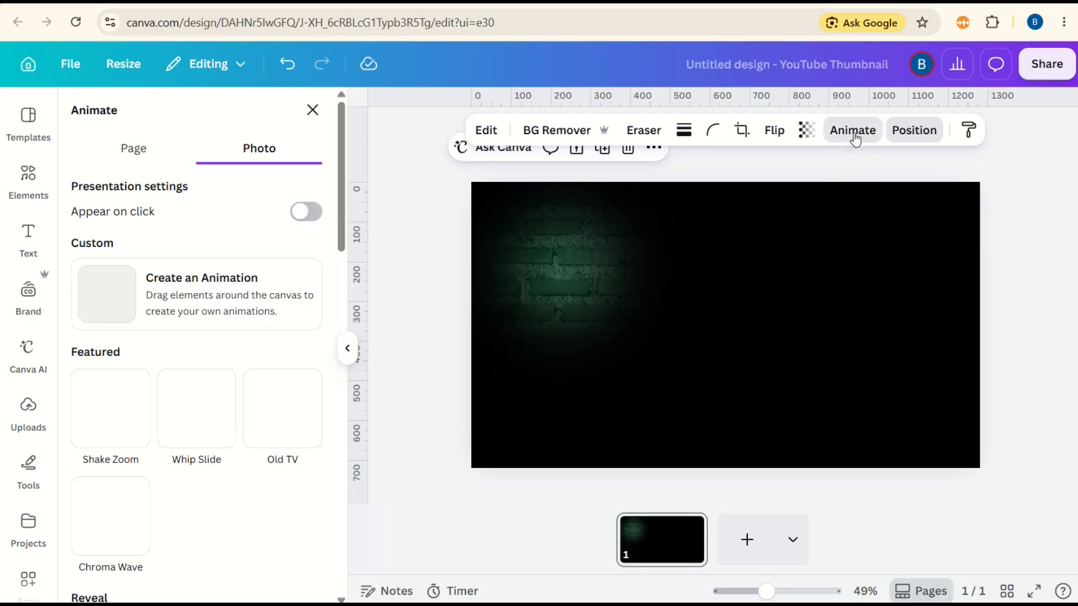
left_click(210, 294)
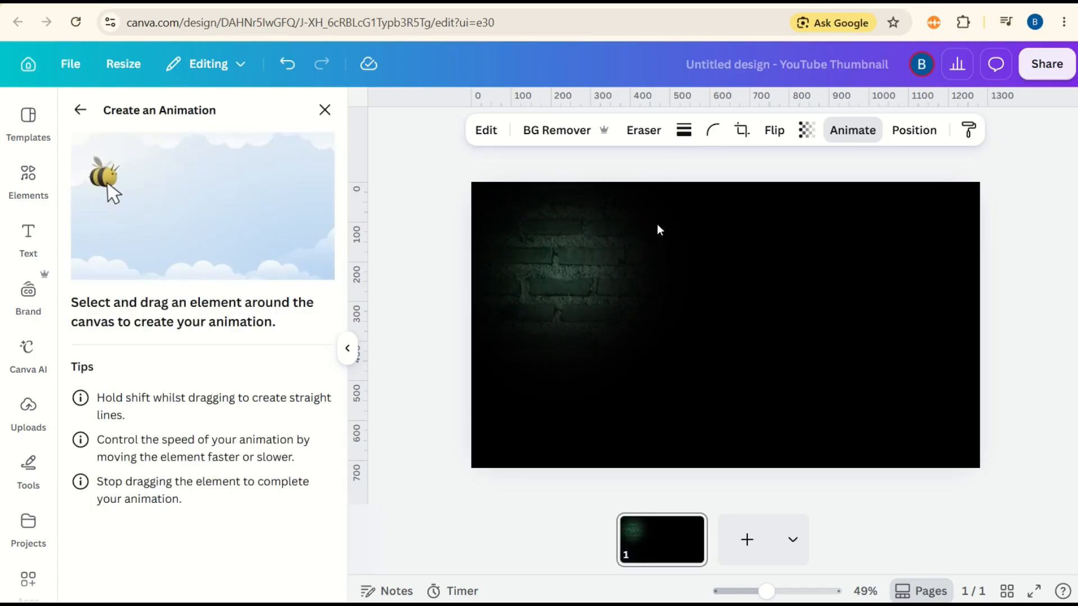
mouse_move(658, 228)
left_mouse_down()
mouse_move(729, 285)
mouse_move(870, 326)
mouse_move(904, 316)
mouse_move(964, 265)
mouse_move(960, 236)
mouse_move(876, 228)
mouse_move(738, 338)
mouse_move(688, 354)
mouse_move(645, 292)
mouse_move(664, 245)
mouse_move(763, 222)
left_mouse_up()
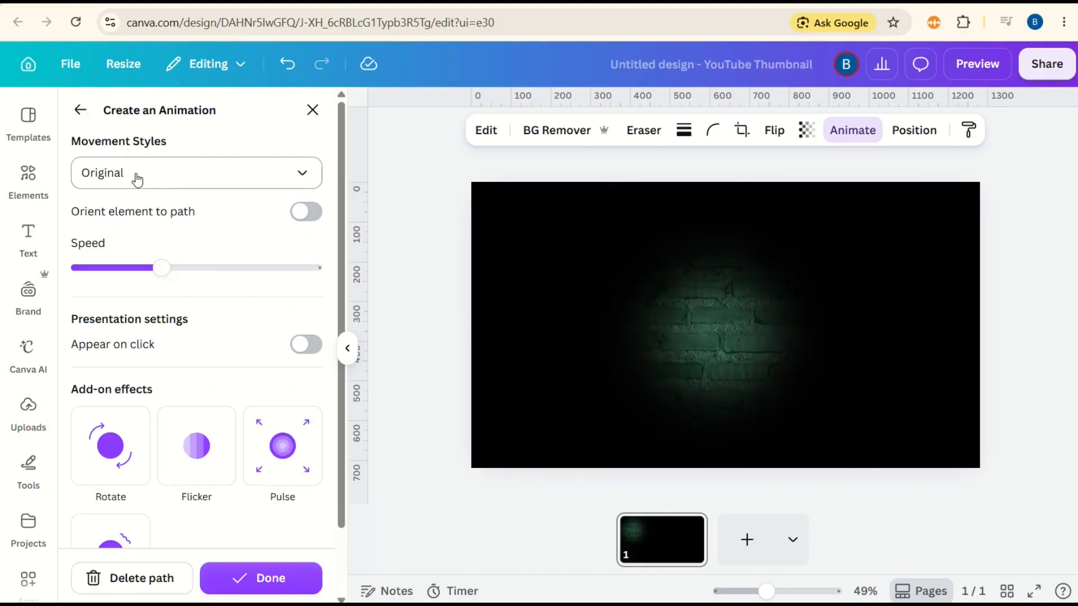
Set the cutout animation's movement style to Steady at the slowest speed, then finish and preview it.
left_click(84, 180)
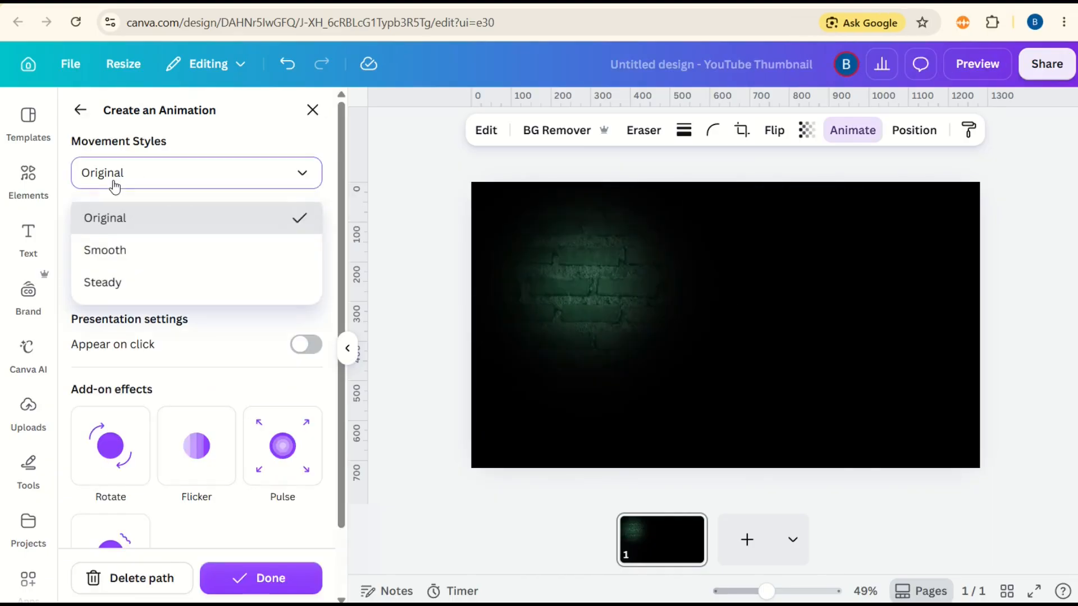
left_click(108, 283)
left_click_drag(167, 271, 81, 275)
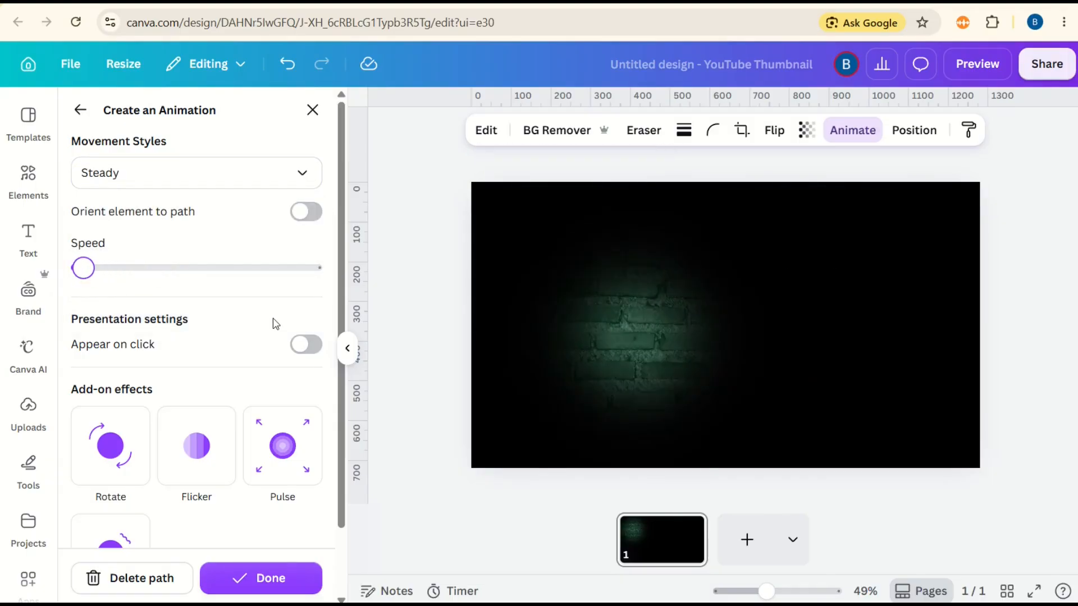
left_click(265, 579)
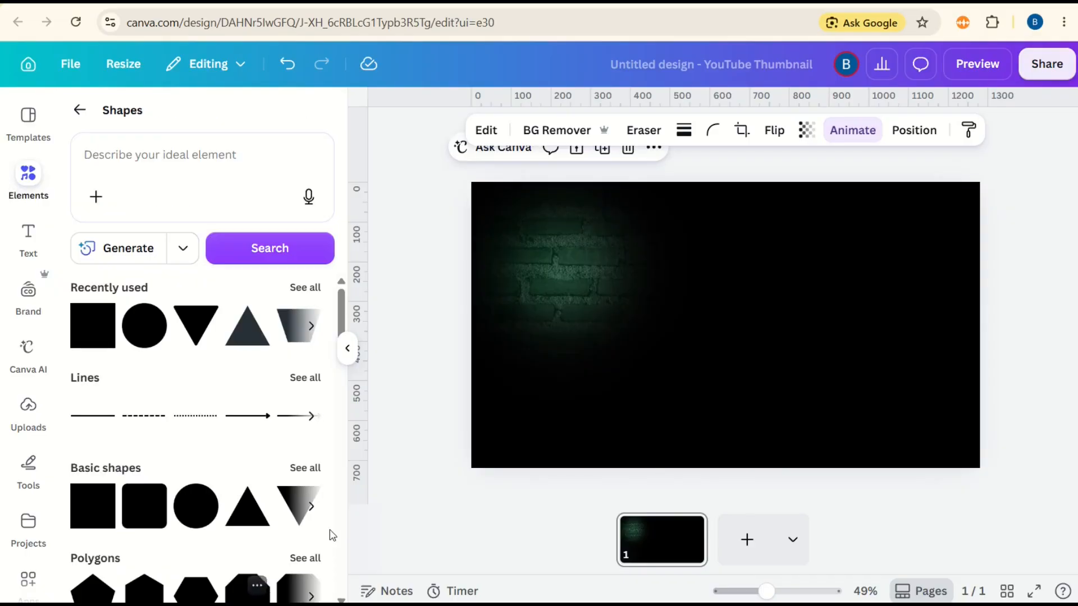
left_click(981, 70)
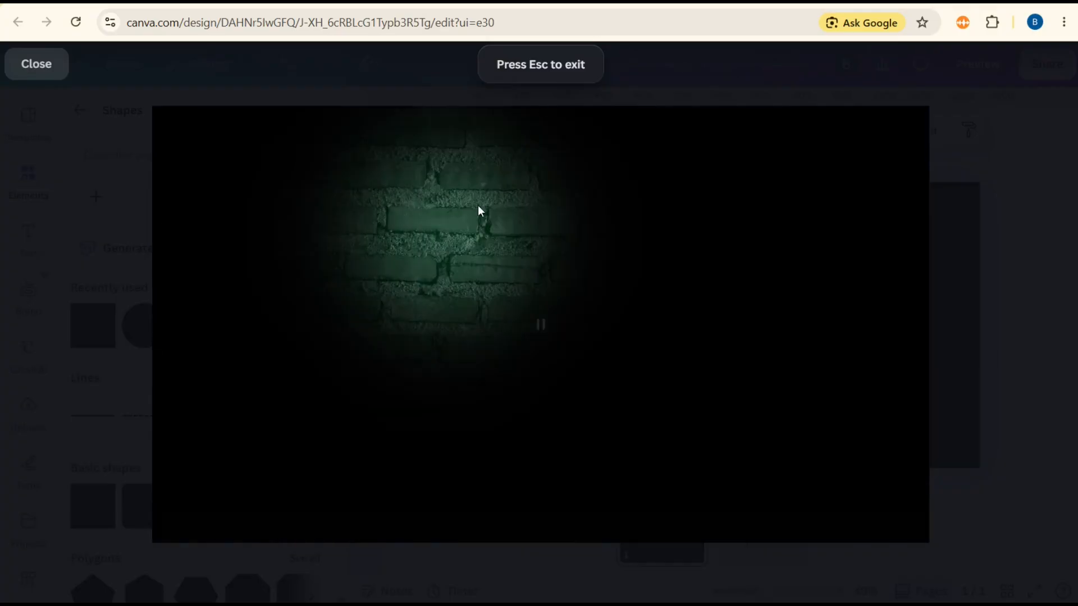
left_click(42, 73)
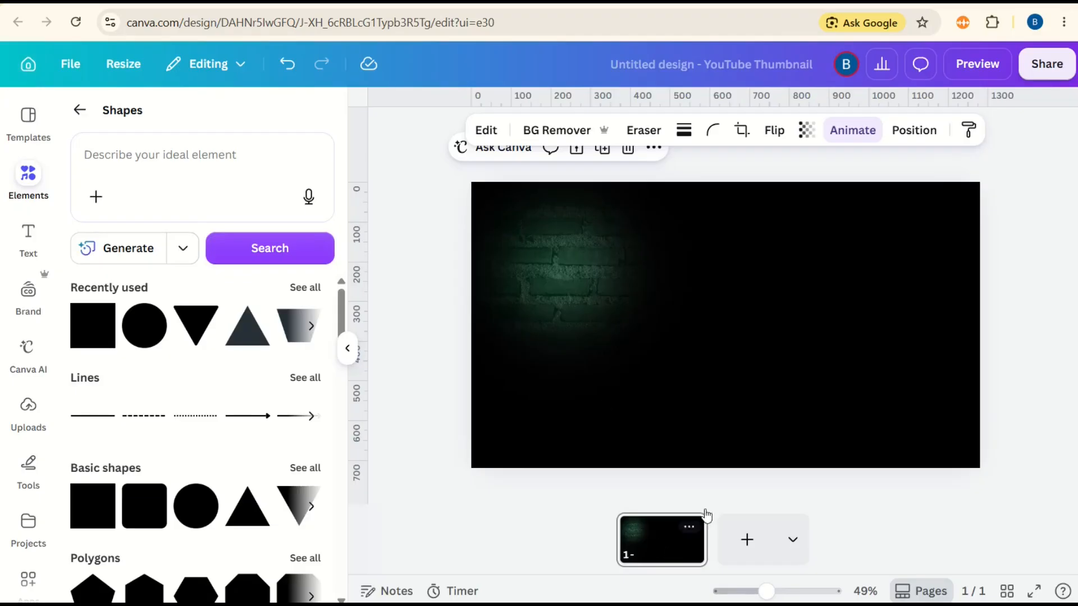
Insert a free full-crowned tree silhouette from a graphics search for "silhouette trees" onto a new second page.
left_click(746, 540)
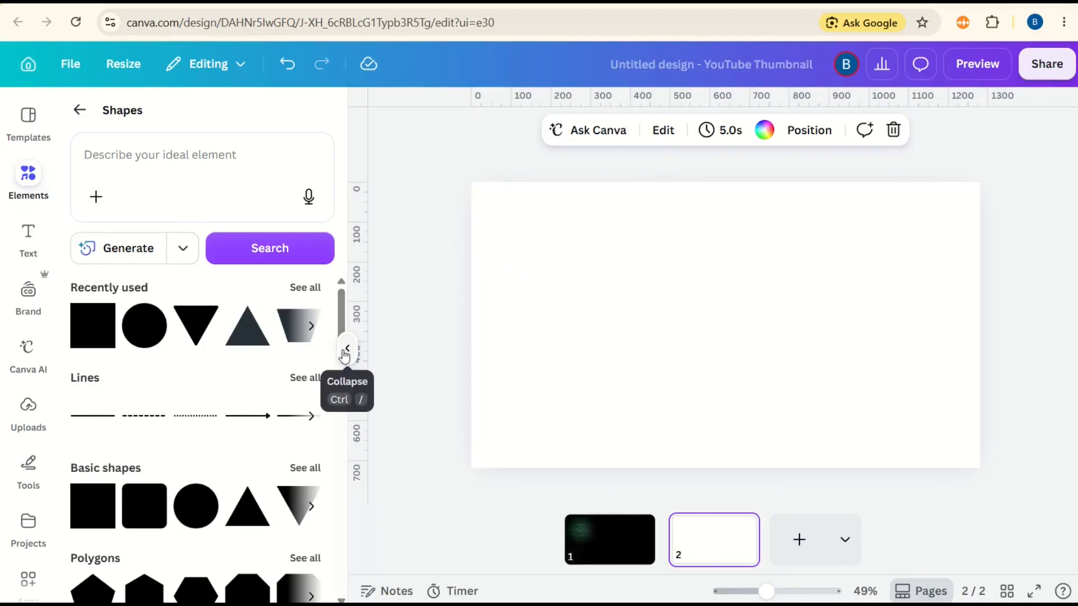
left_click(347, 350)
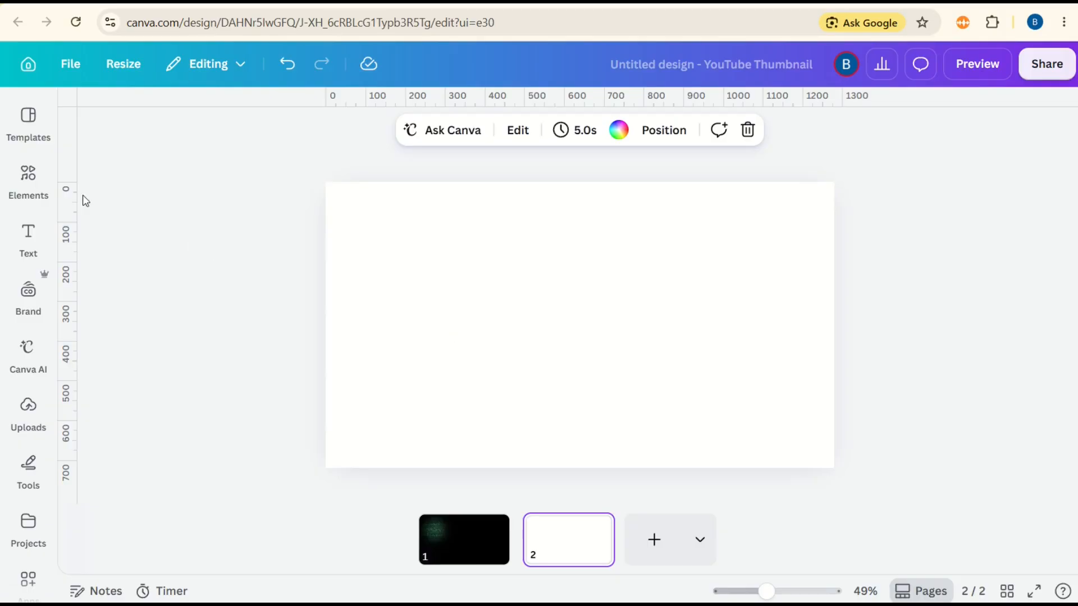
left_click(28, 176)
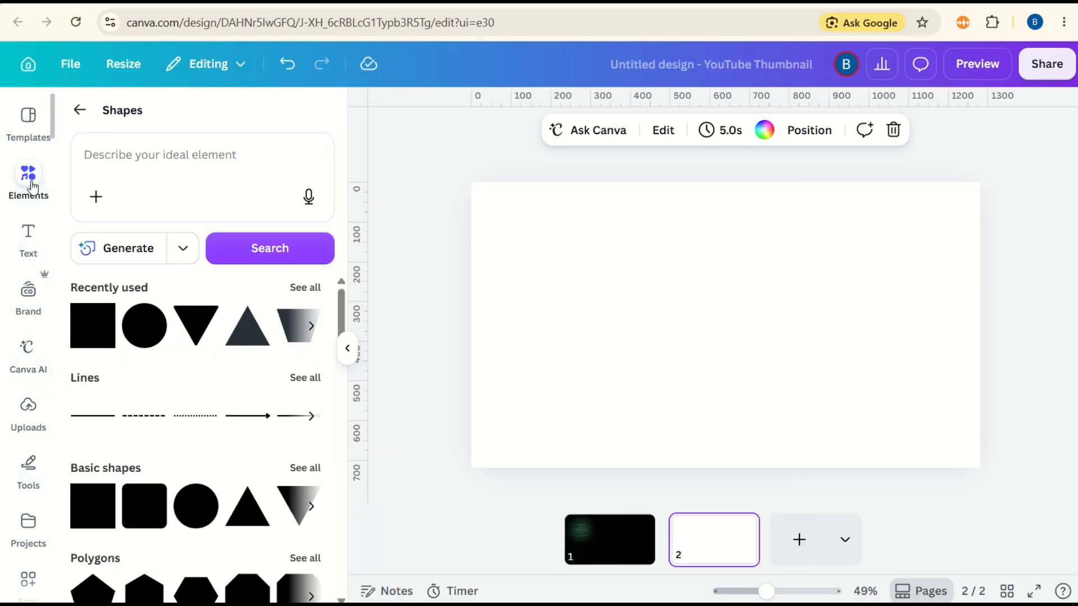
left_click(78, 113)
left_click(194, 474)
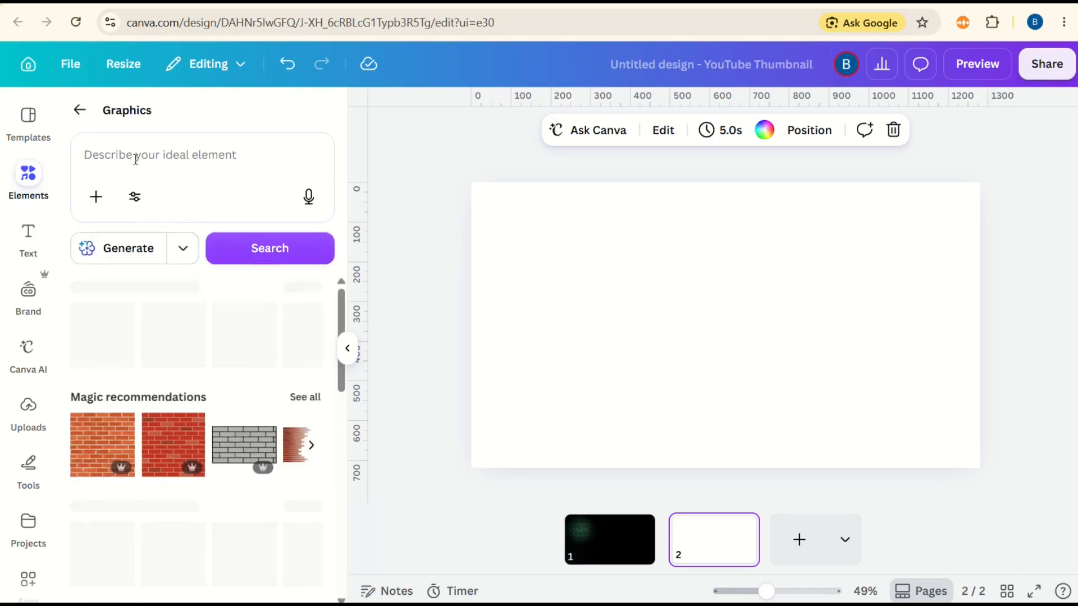
left_click(139, 147)
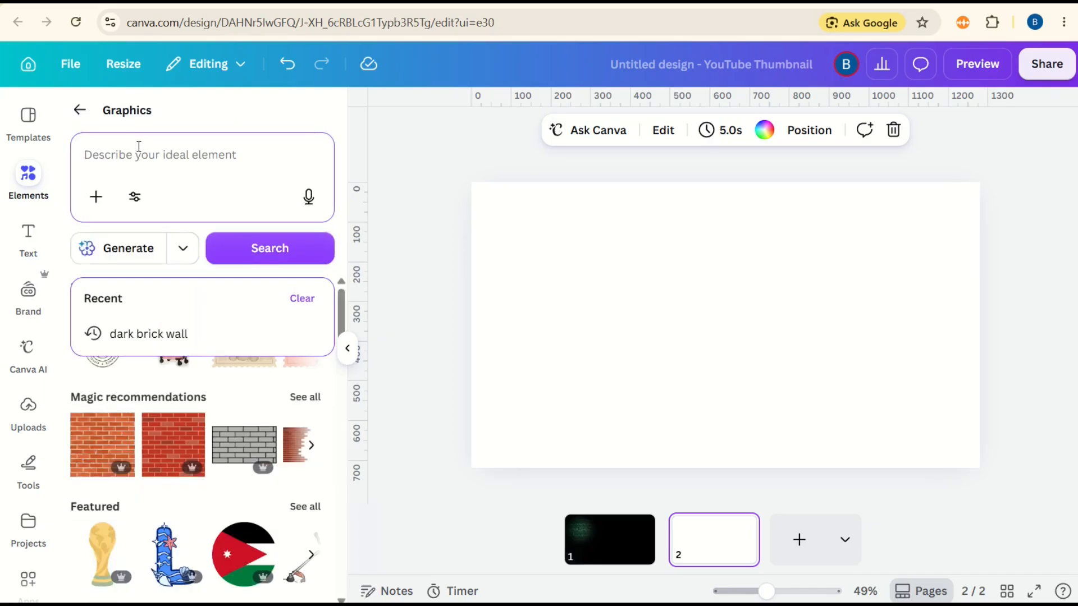
type("silhouette trees")
key("Return")
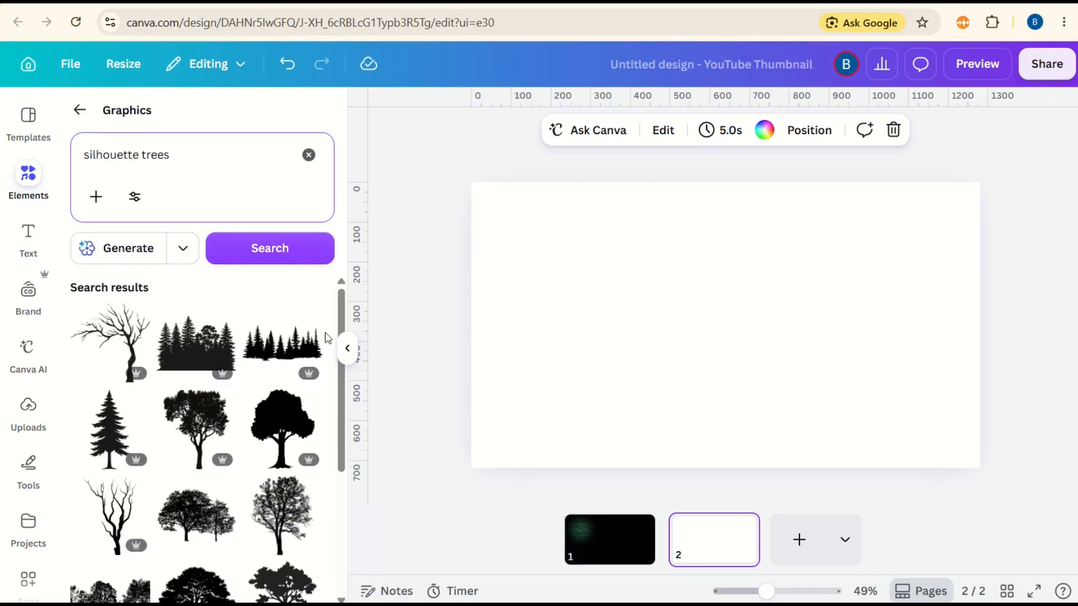
left_click(286, 523)
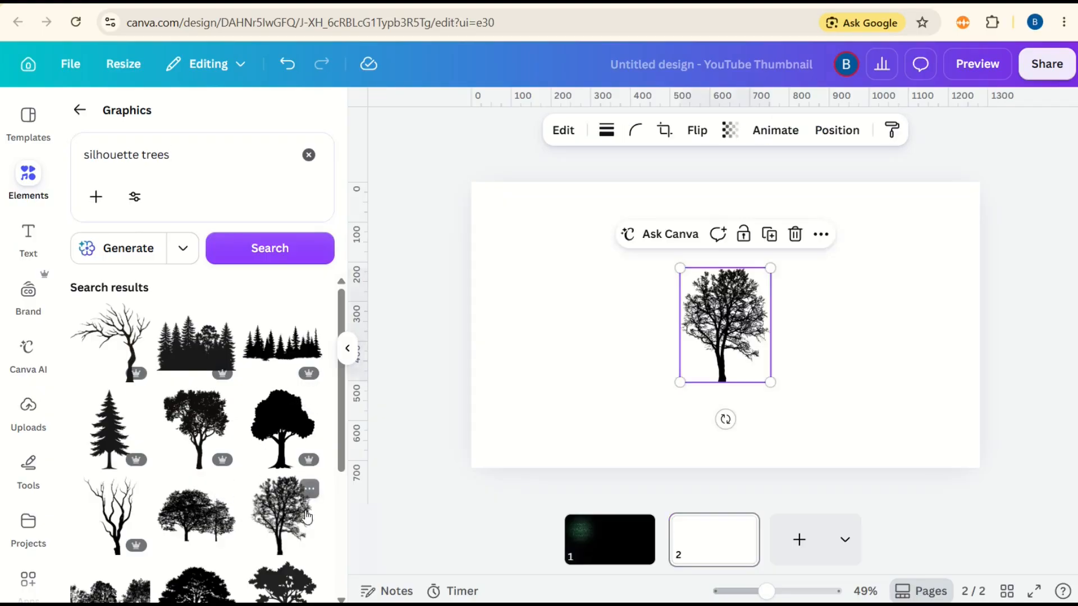
Enlarge the full-crowned tree on the page's left half and add the free silhouette of two broad trees at the lower right.
left_click_drag(742, 305, 567, 389)
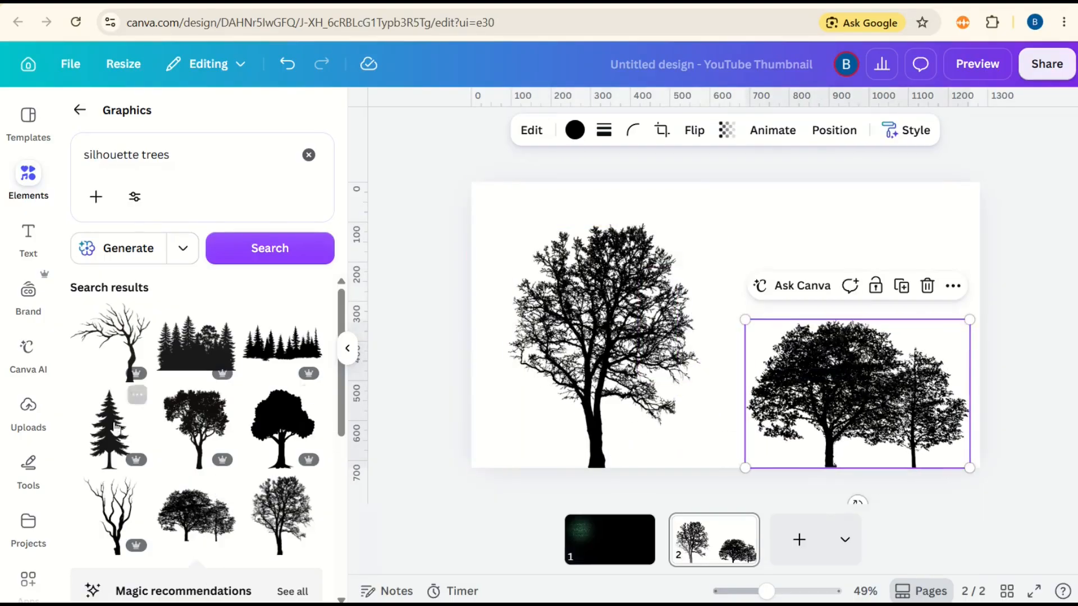
left_click(72, 156)
left_click(396, 357)
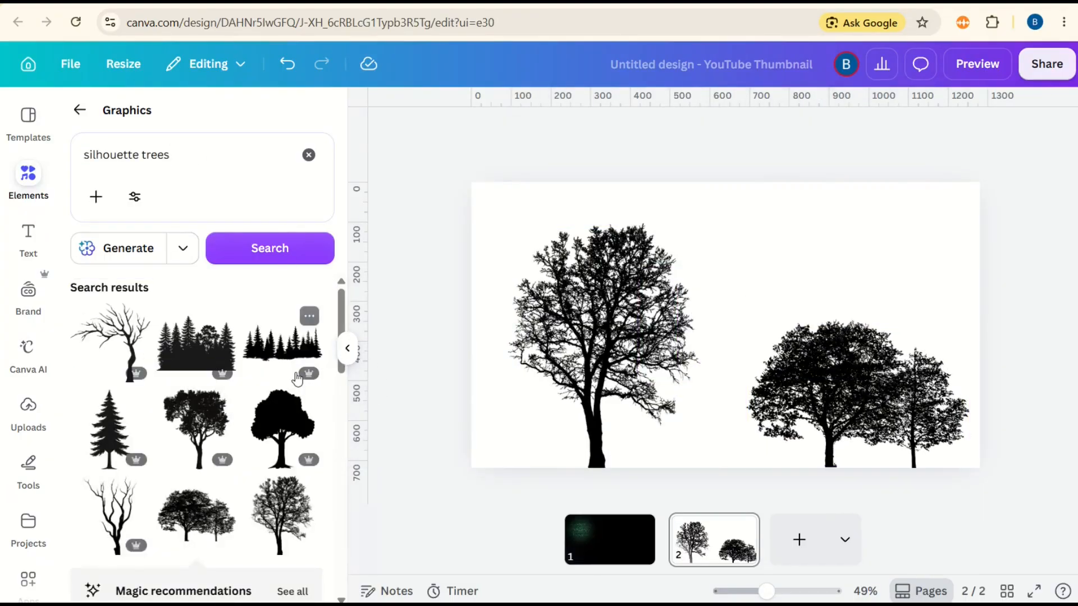
Add the bare tree silhouette, tilted and enlarged so its branches reach in from the page's upper-right corner, and reposition the tree pair below.
left_click(126, 339)
left_click_drag(753, 325, 956, 315)
left_click_drag(923, 402, 978, 375)
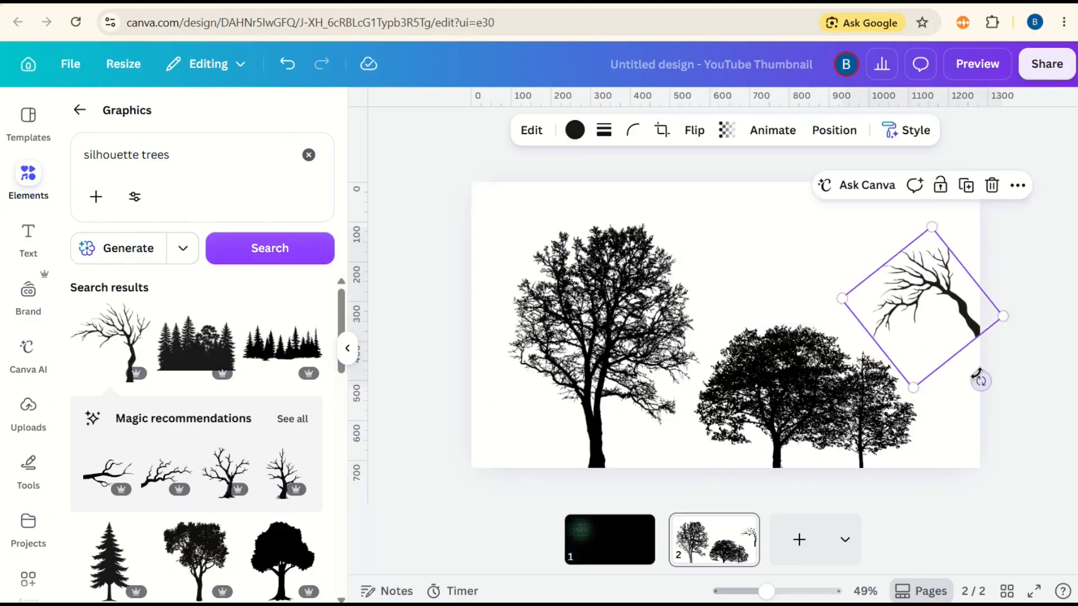
left_click_drag(1000, 314, 1060, 343)
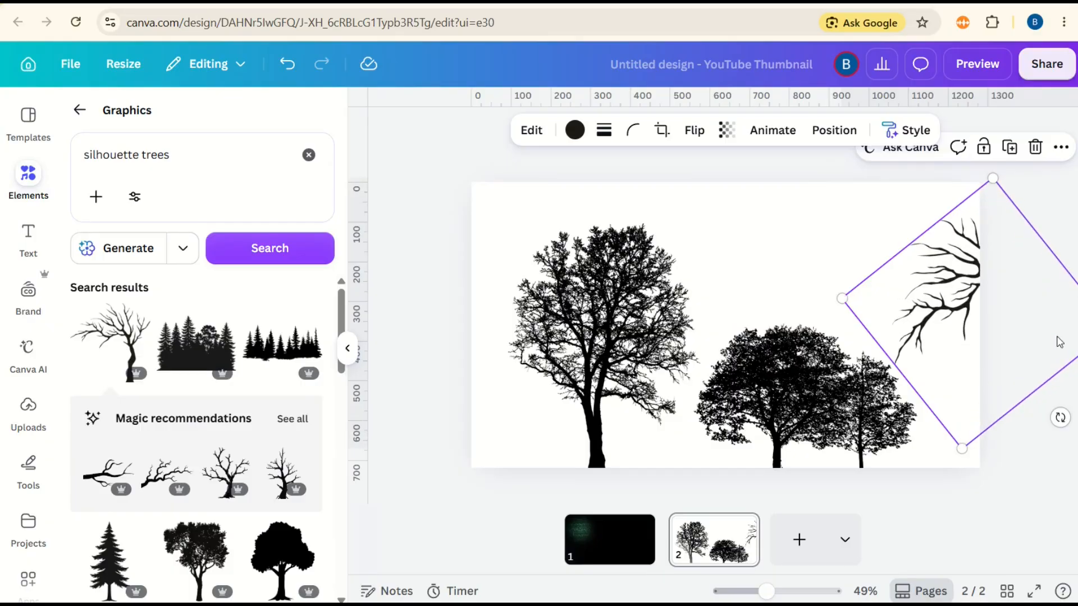
left_click_drag(941, 368, 926, 332)
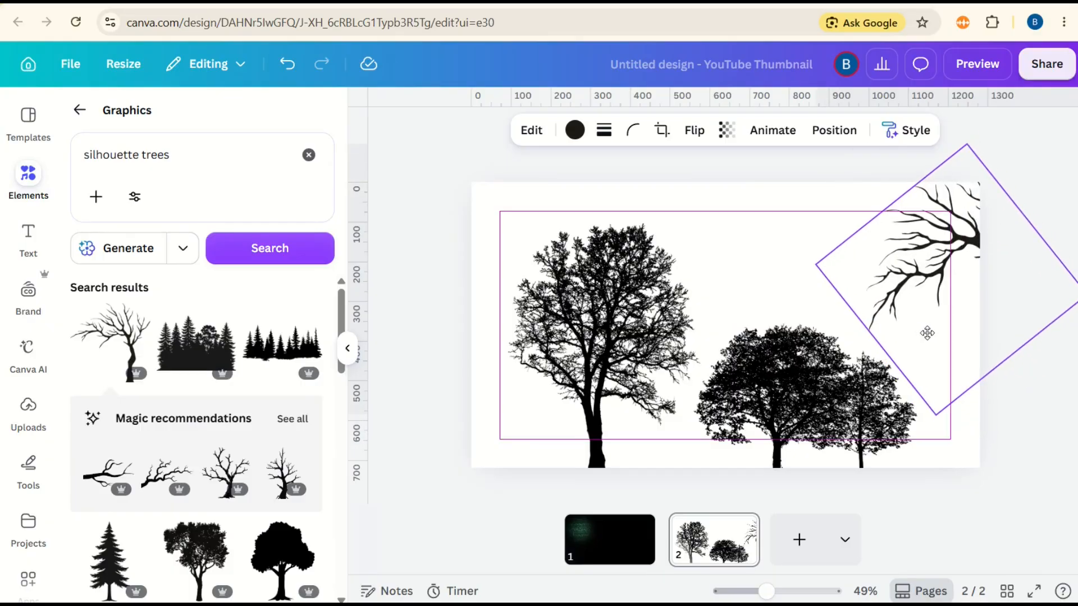
left_click_drag(814, 434, 847, 434)
left_click(634, 513)
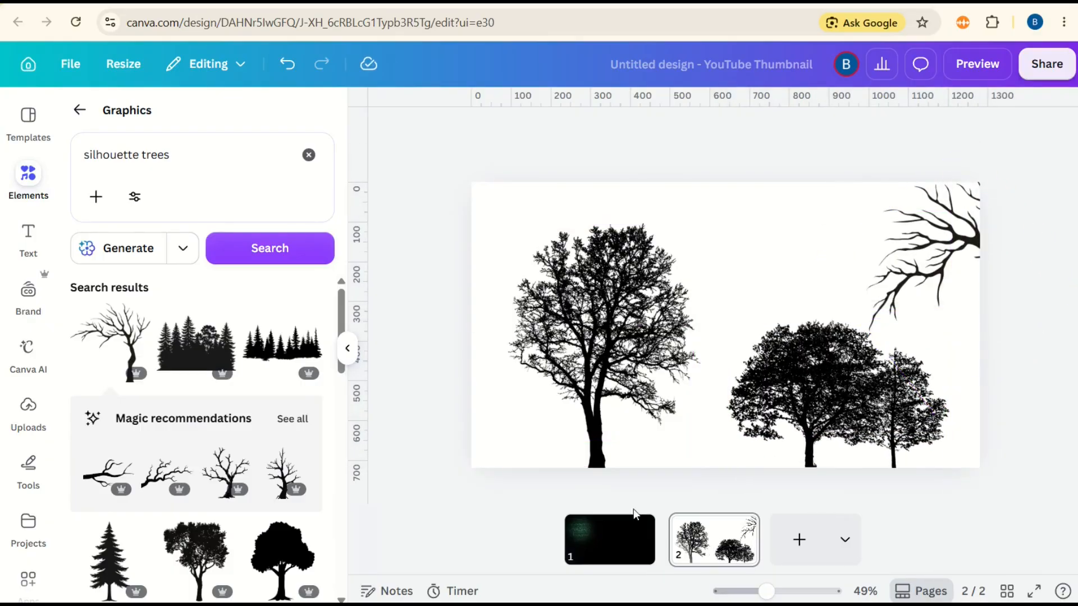
Set the second page's background colour to solid black.
left_click(504, 205)
left_click(735, 131)
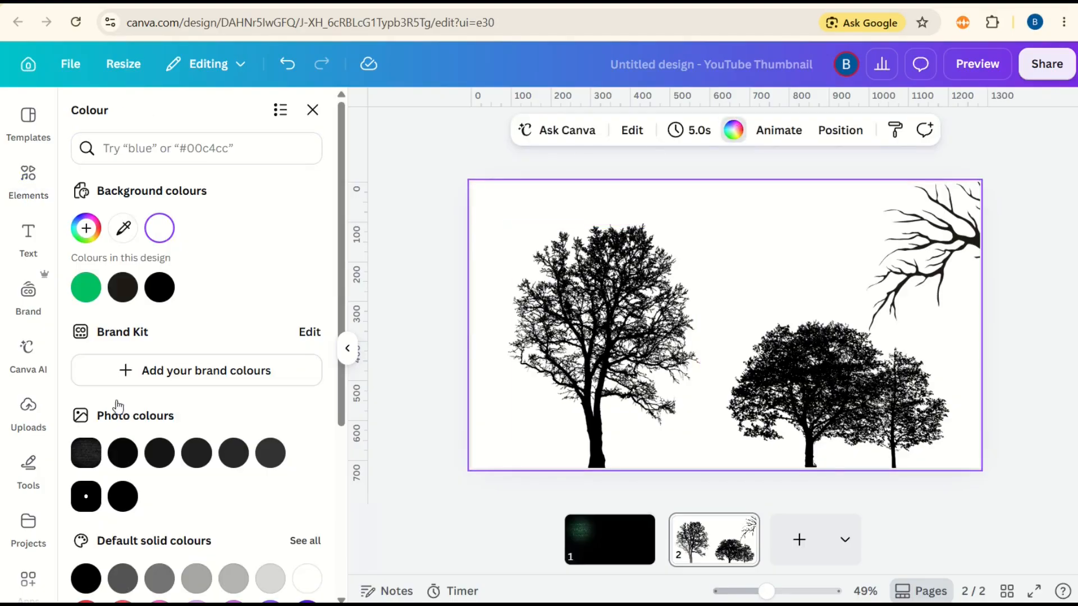
left_click(86, 578)
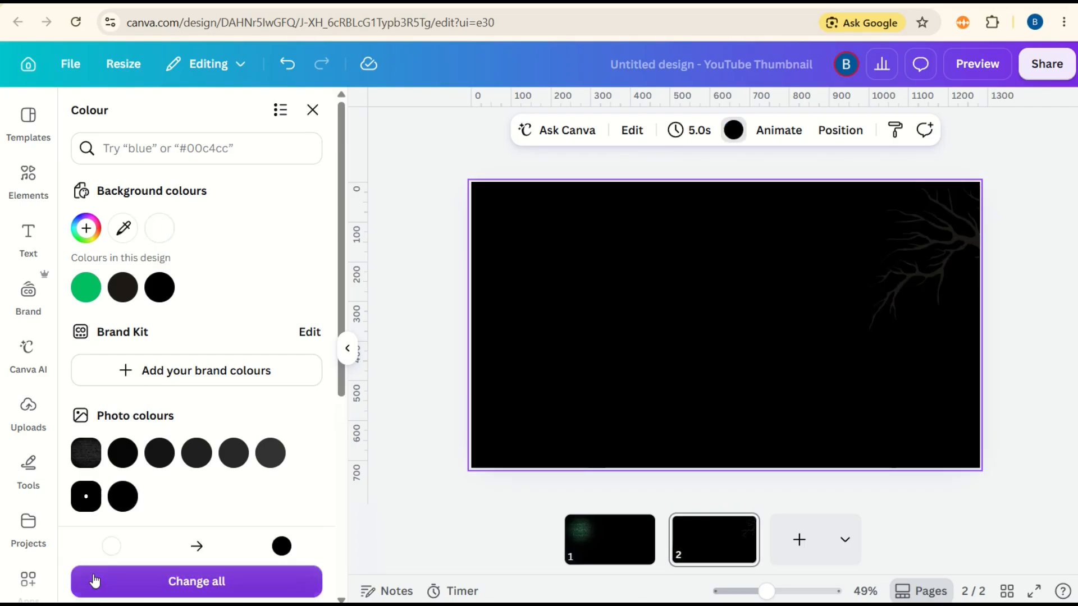
Apply the Custom duotone filter to the bare tree that still shows against the black background.
left_click(953, 244)
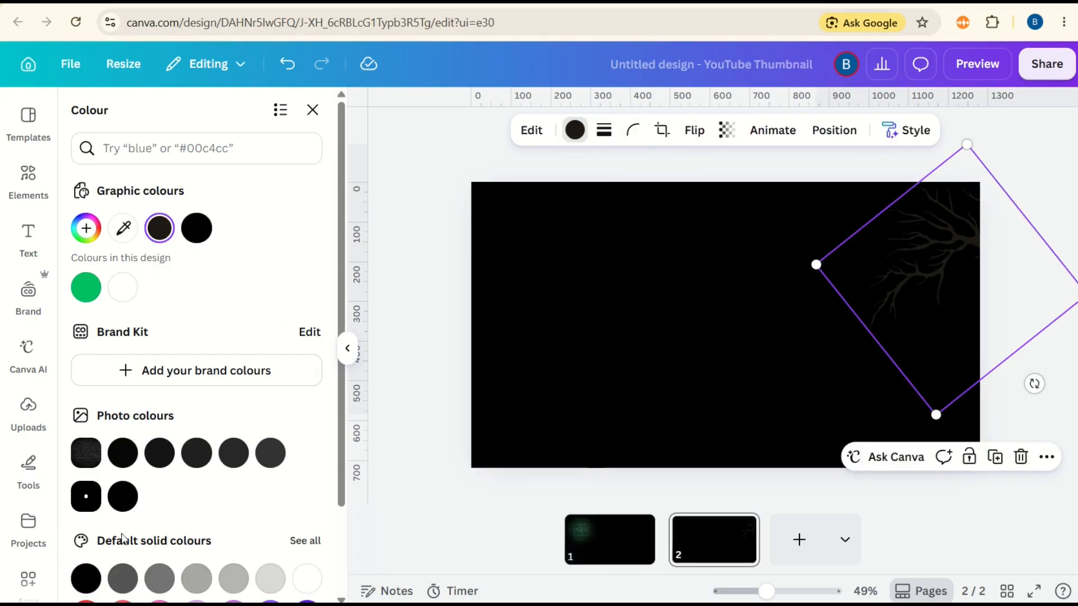
left_click(526, 132)
scroll(244, 376, "down", 6)
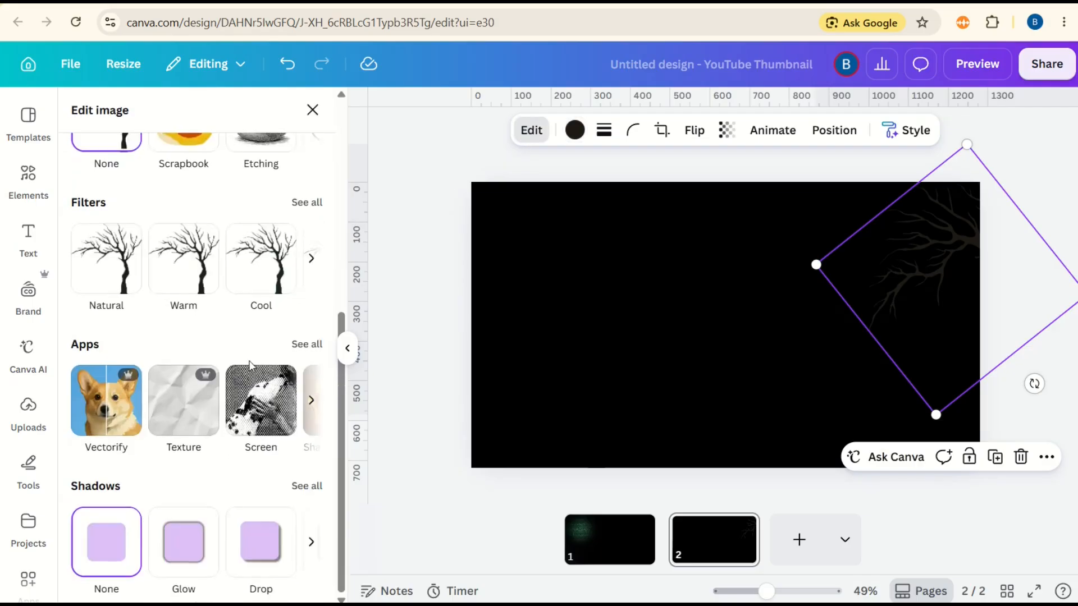
left_click(316, 209)
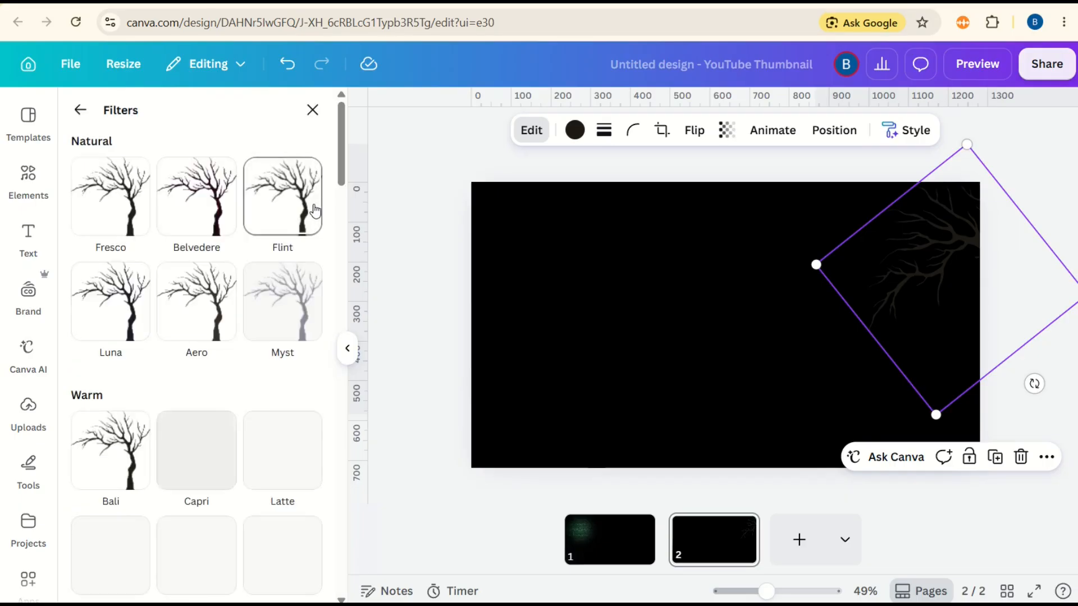
scroll(308, 396, "down", 5)
scroll(238, 351, "down", 15)
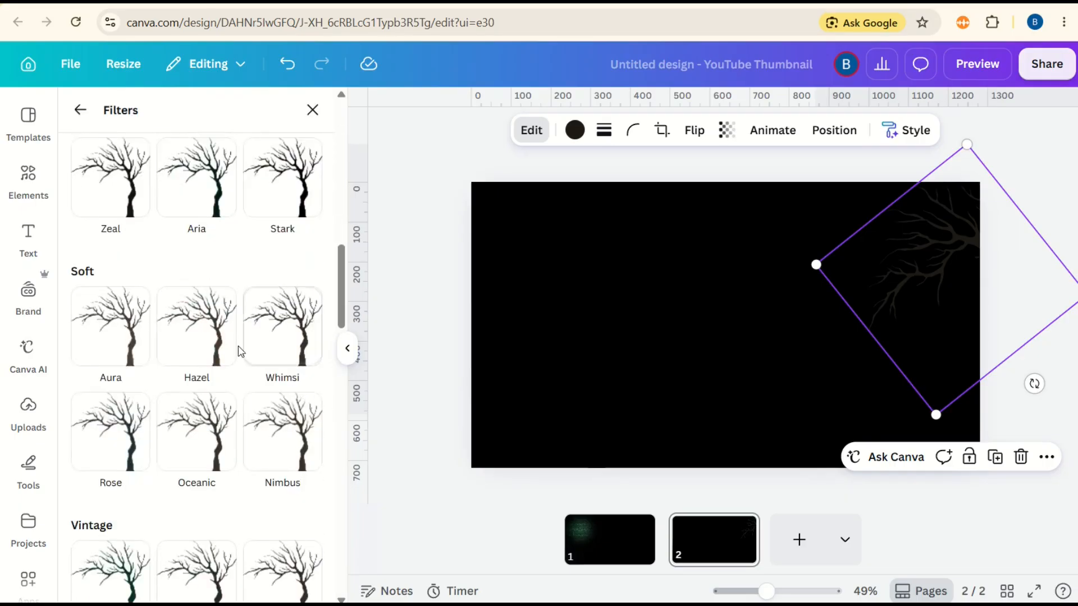
scroll(205, 289, "down", 6)
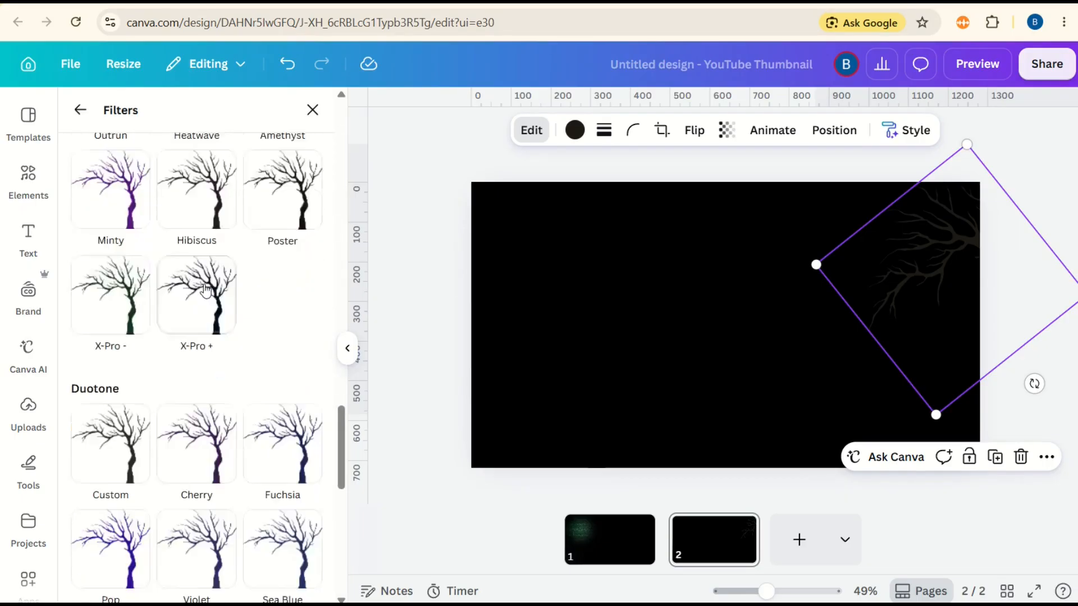
left_click(119, 321)
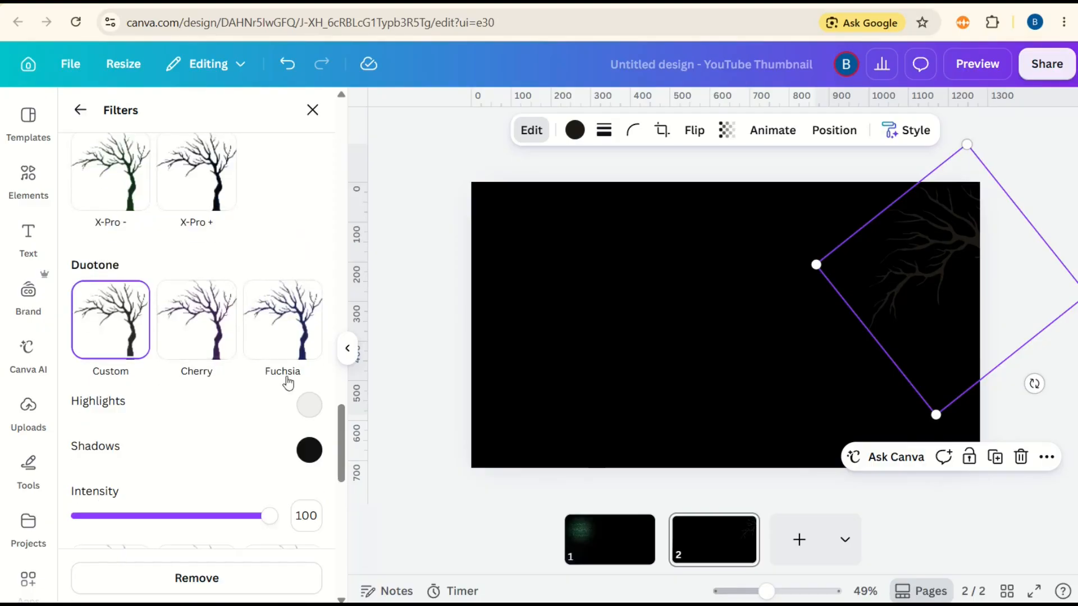
Set both the highlights and shadows of the bare tree's duotone filter to black.
left_click(309, 404)
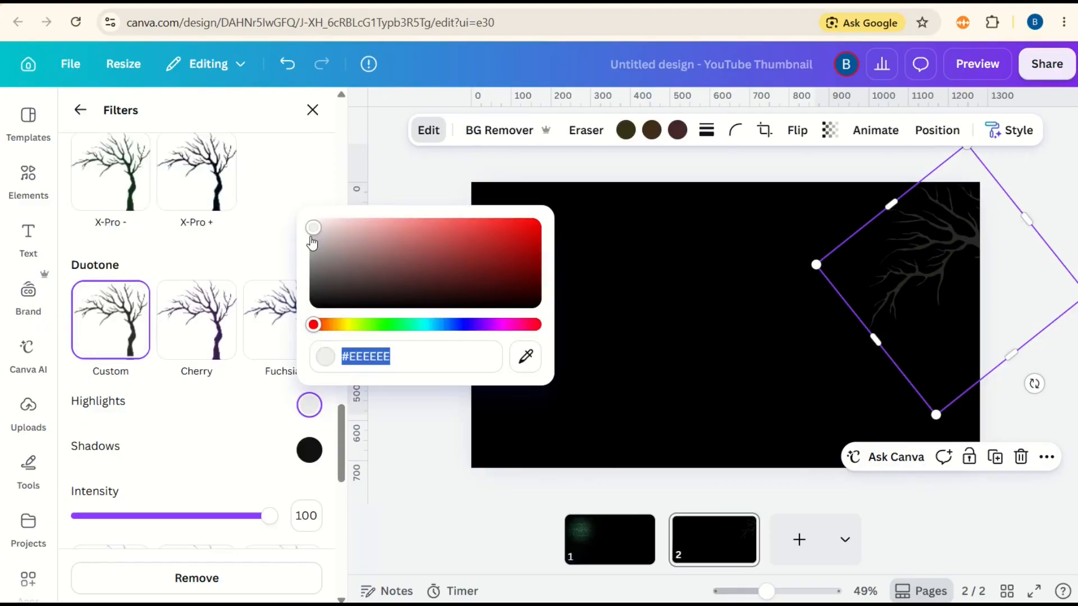
left_click_drag(313, 242, 309, 368)
left_click(280, 433)
left_click(311, 441)
left_click(381, 440)
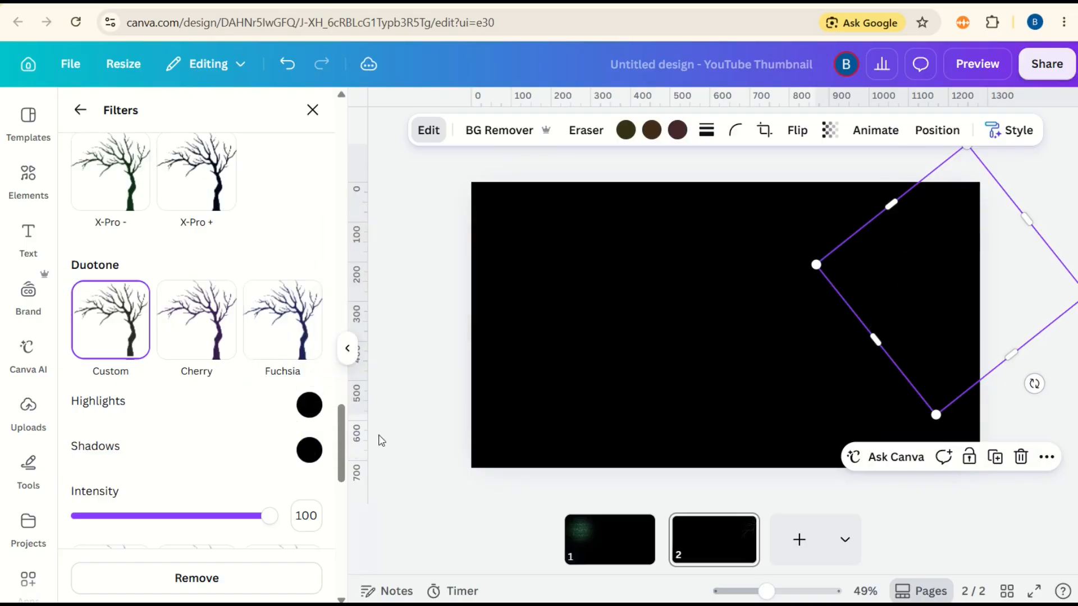
left_click(353, 353)
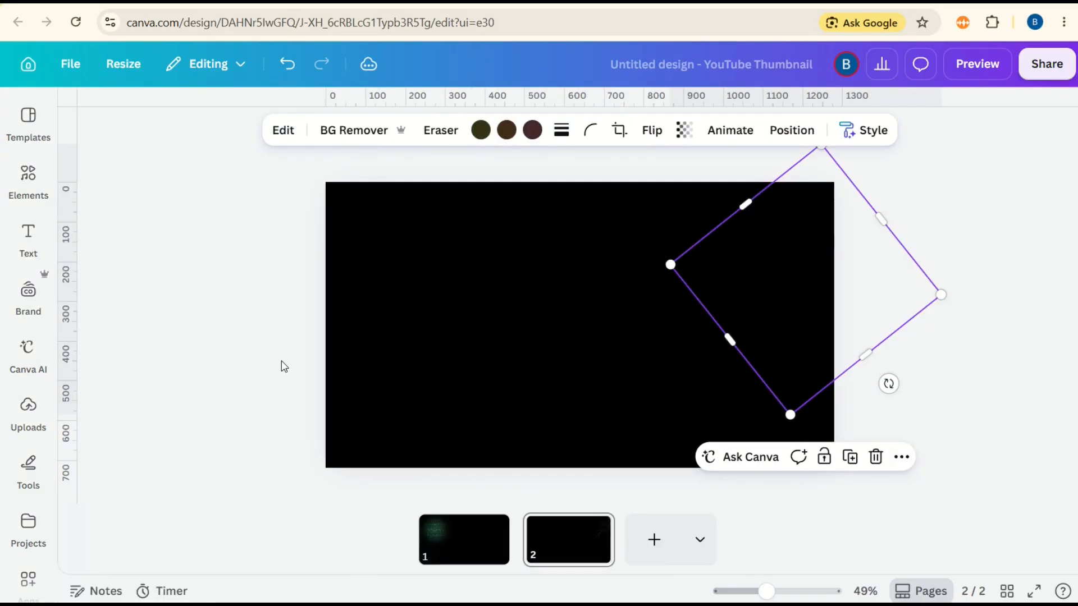
Insert the soft round yellow glow from a graphics search for "glow" and place it over the left half of the page.
left_click(44, 185)
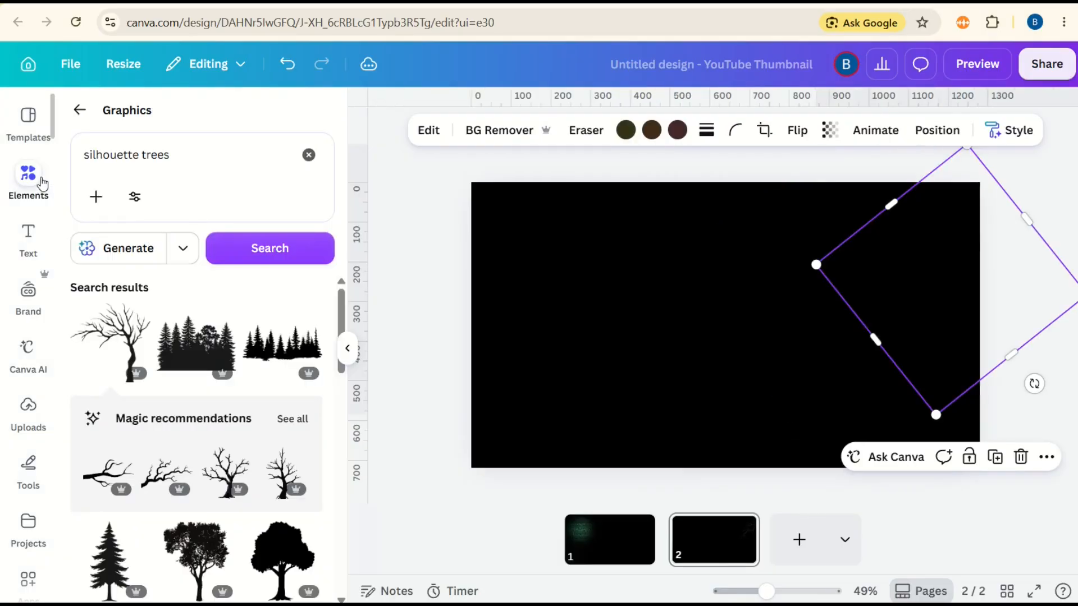
left_click_drag(198, 160, 76, 164)
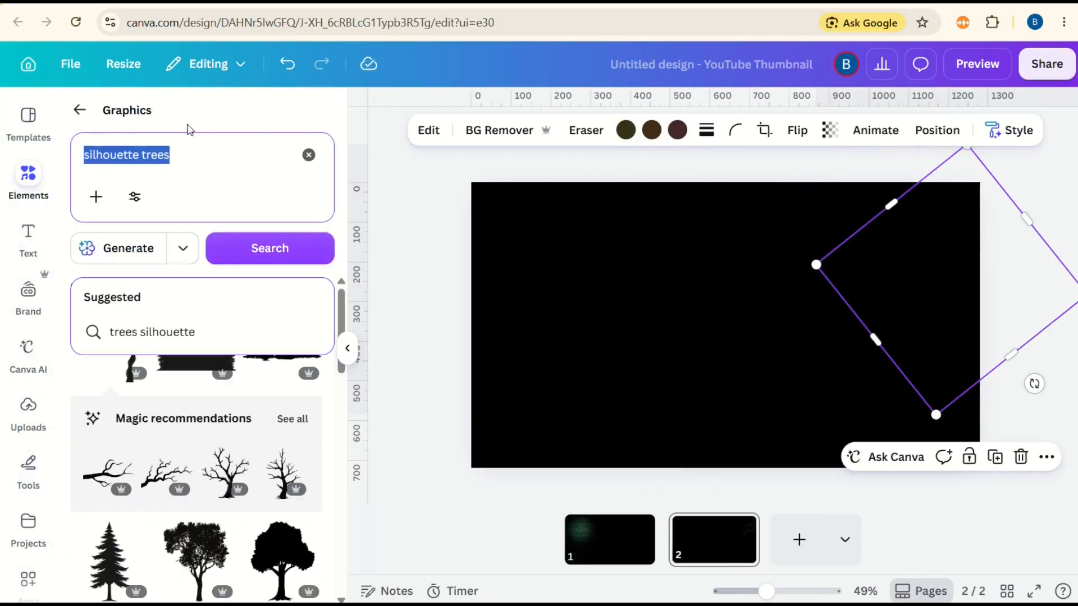
key("BackSpace")
type("g")
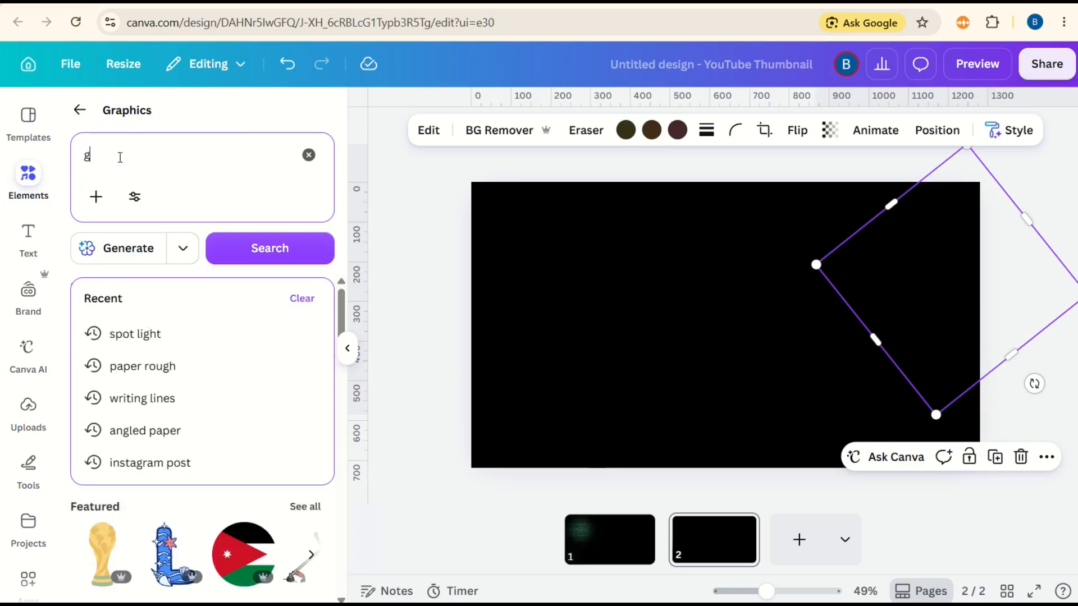
type("low")
key("Return")
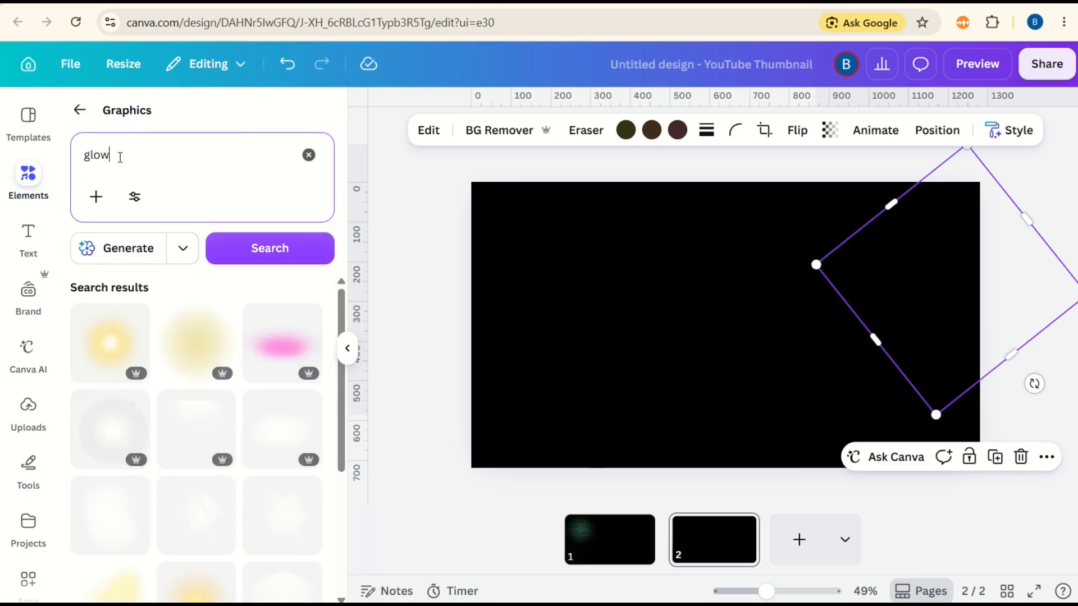
scroll(169, 462, "down", 3)
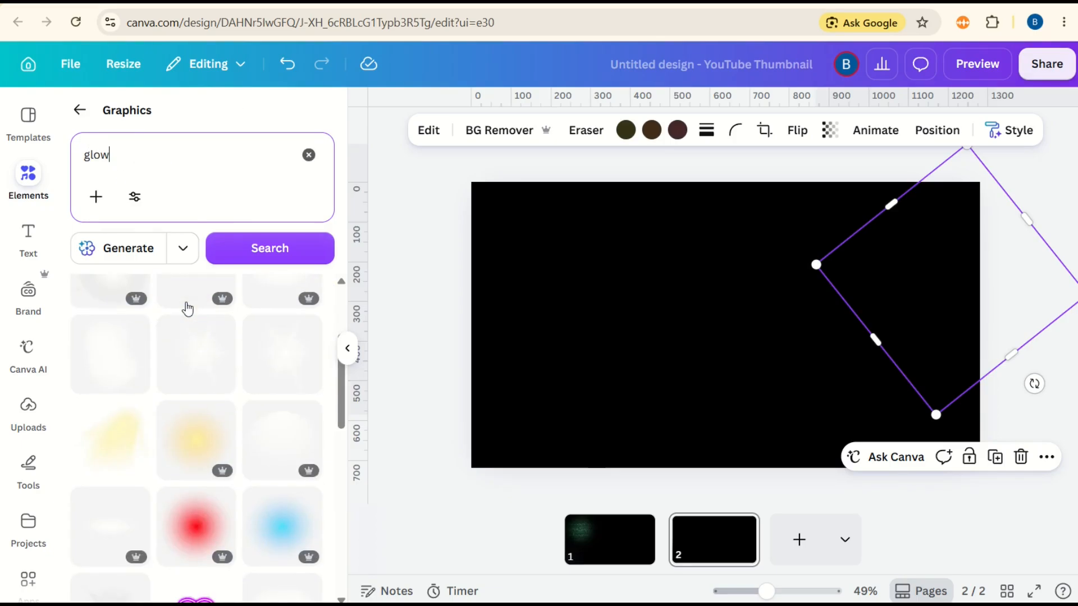
left_click(195, 446)
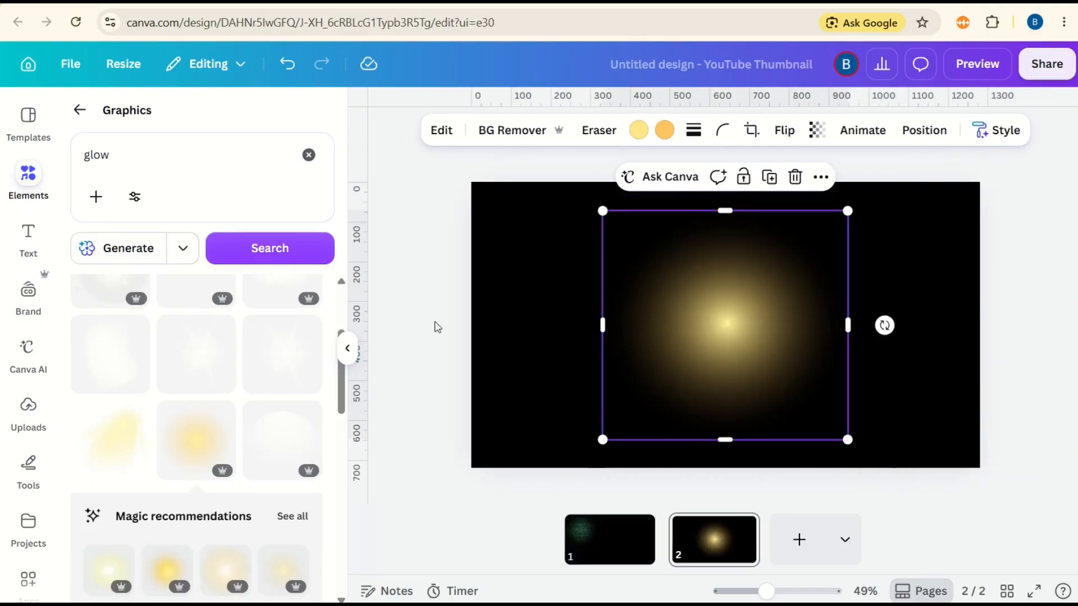
left_click_drag(742, 318, 660, 313)
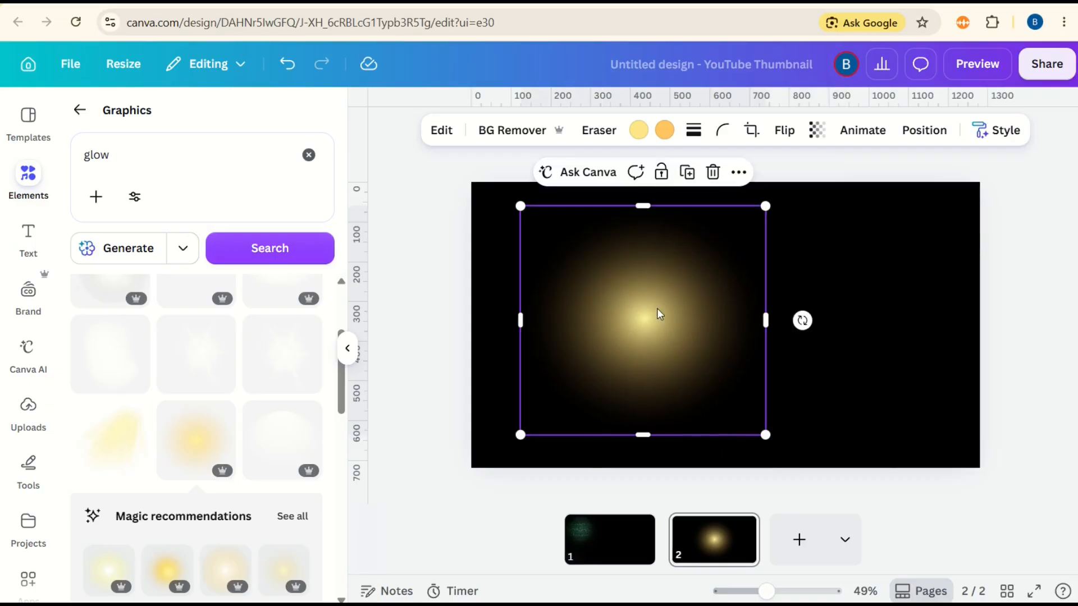
Recolour the glow's light yellow tone to the default dark green and nudge the glow slightly left.
left_click(665, 131)
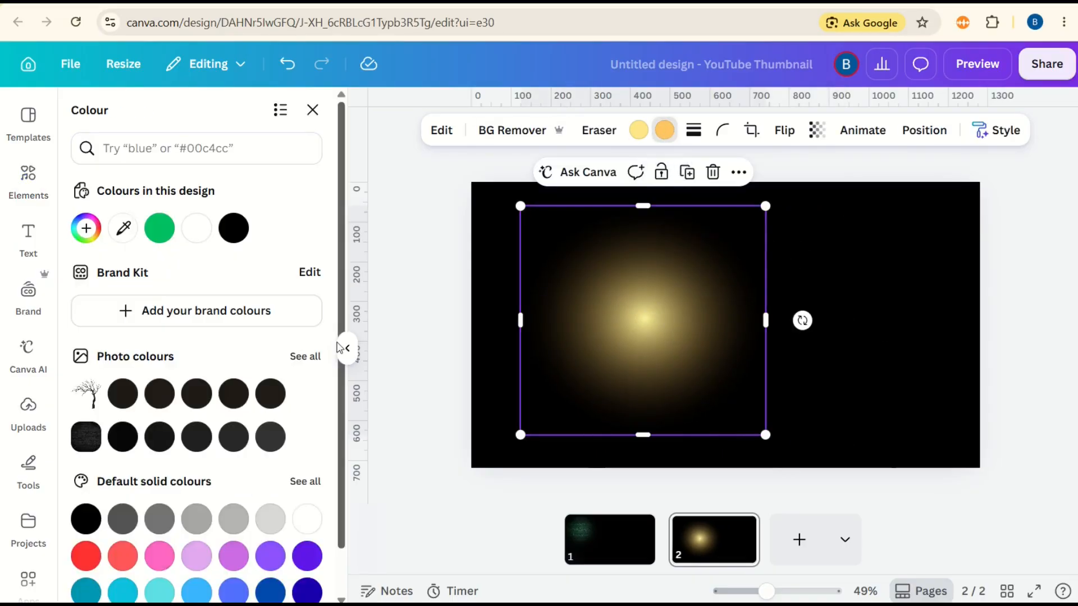
scroll(281, 393, "down", 1)
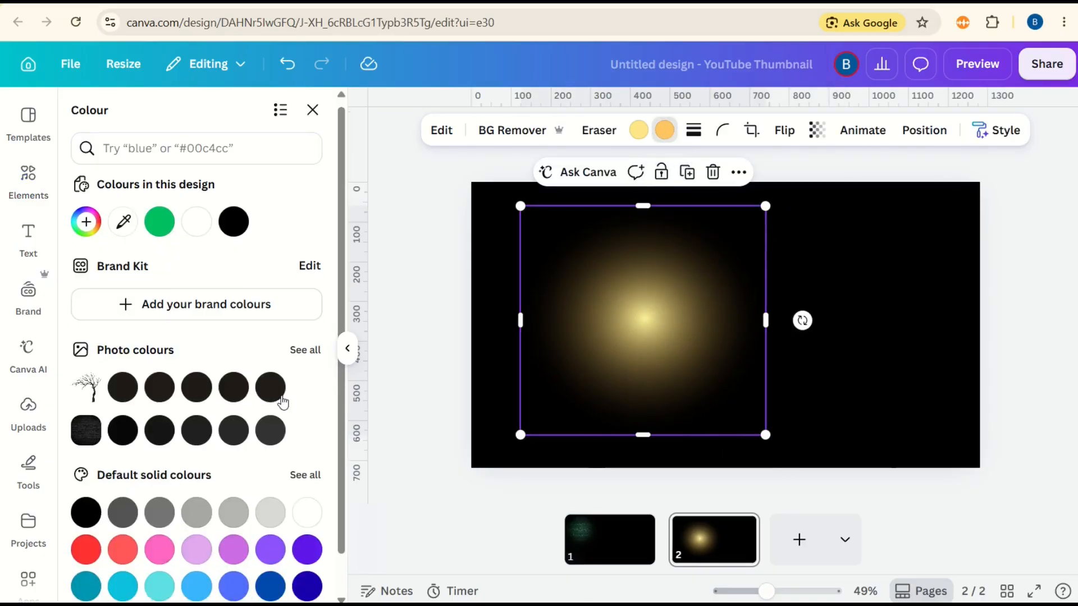
left_click(639, 131)
left_click(93, 580)
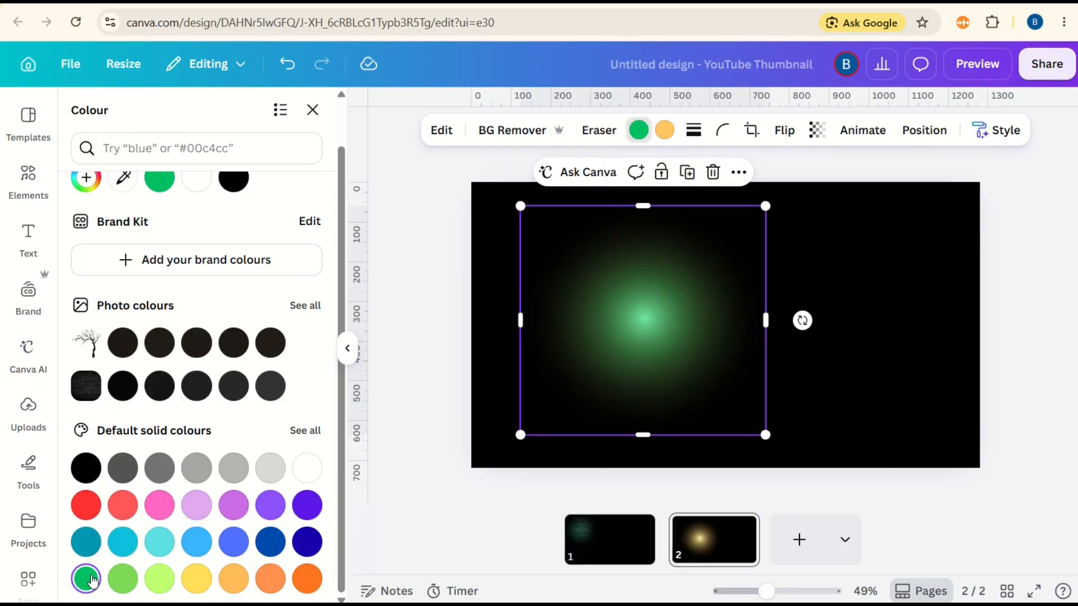
mouse_move(668, 331)
left_mouse_down()
mouse_move(606, 320)
mouse_move(645, 344)
mouse_move(662, 331)
left_mouse_up()
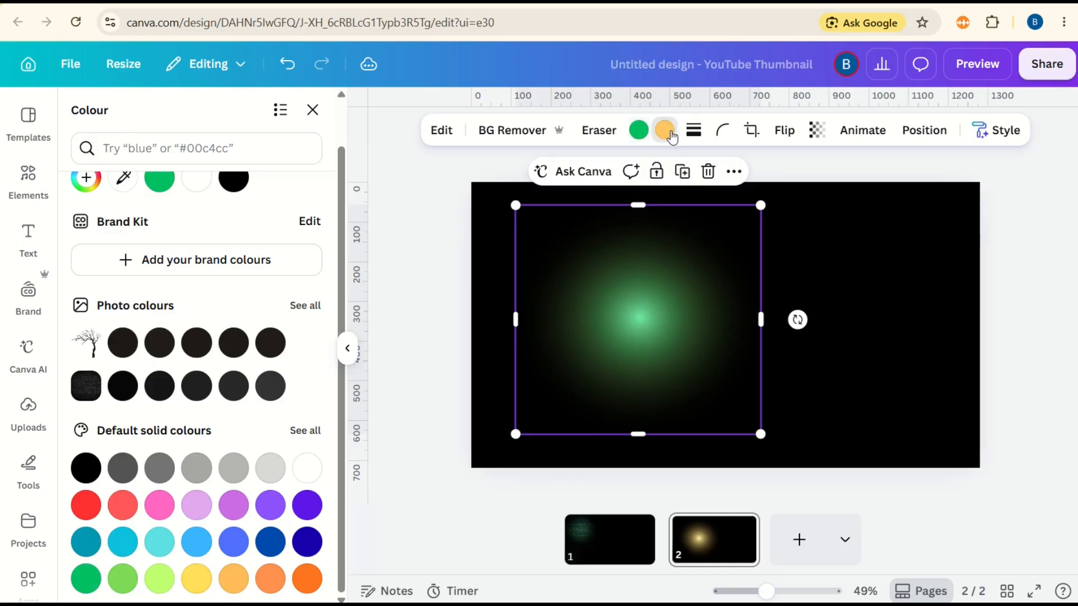
Try lime, lighter green, dark green and white for the glow's orange tone, and settle on yellow.
left_click(158, 578)
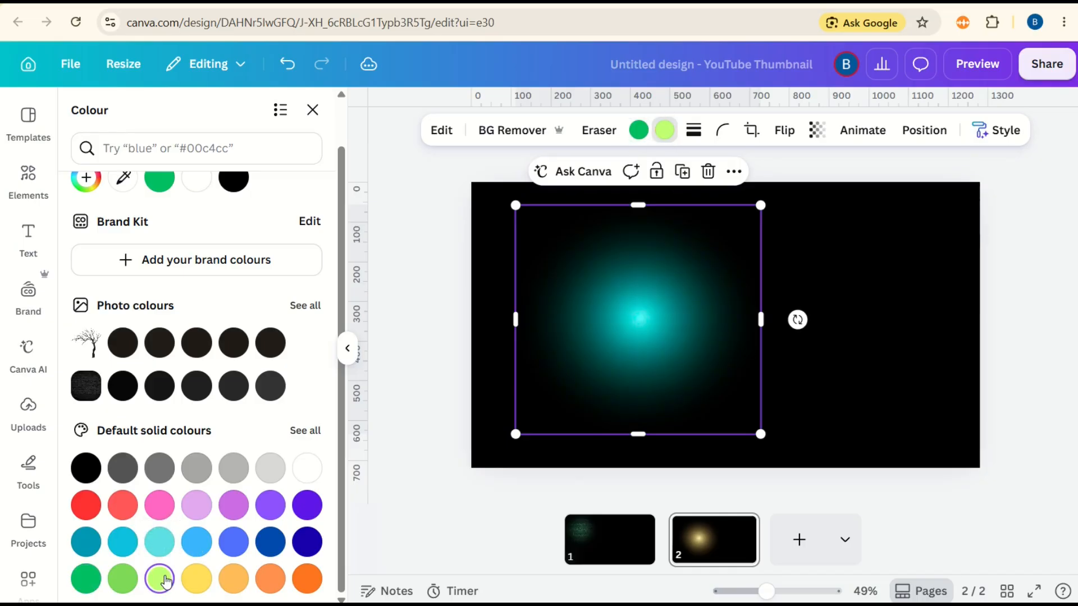
left_click(122, 580)
left_click(86, 579)
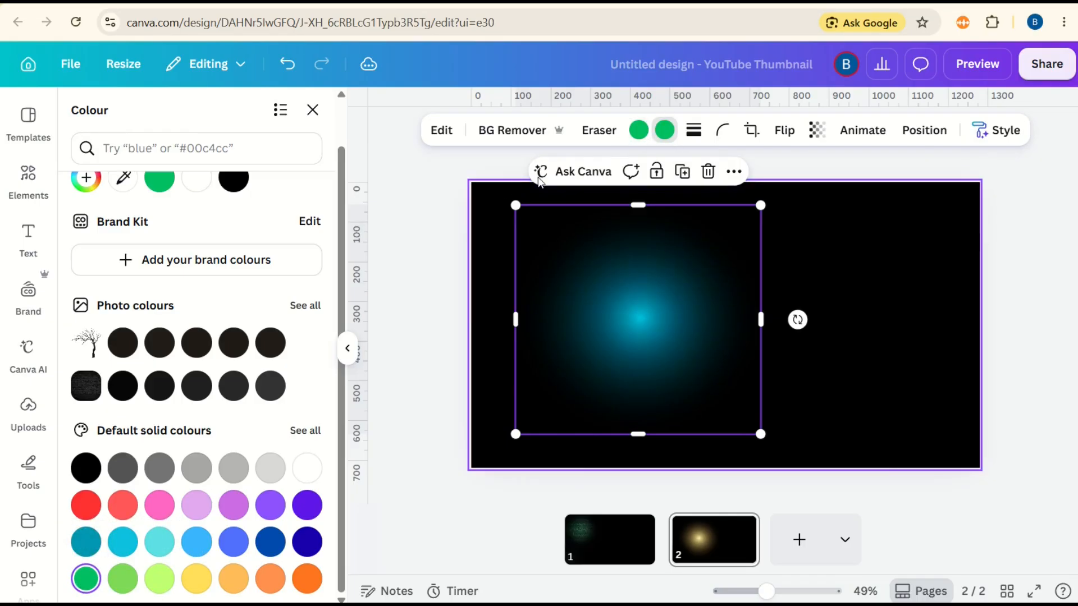
left_click(306, 469)
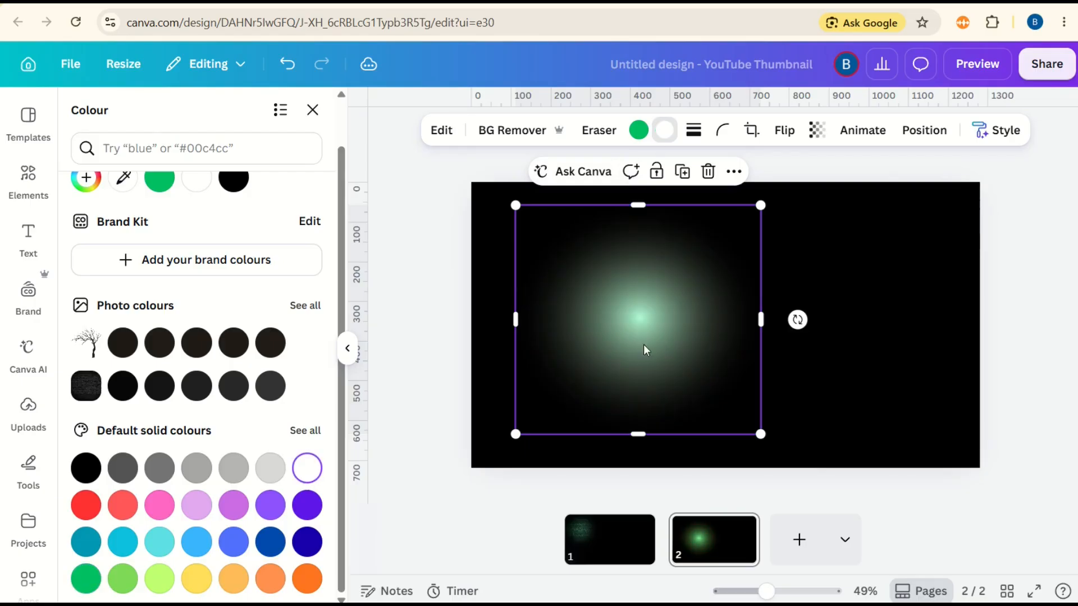
left_click(198, 580)
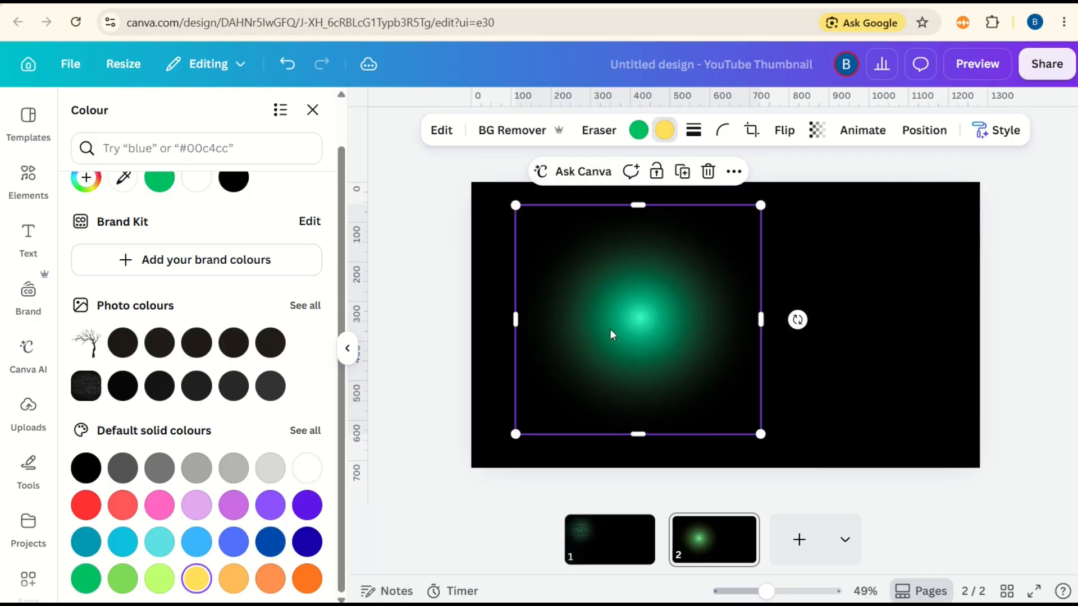
Nudge the glow slightly left and move its layer beneath all three tree silhouettes, directly above the background.
mouse_move(612, 335)
left_mouse_down()
mouse_move(604, 298)
mouse_move(618, 317)
mouse_move(607, 335)
left_mouse_up()
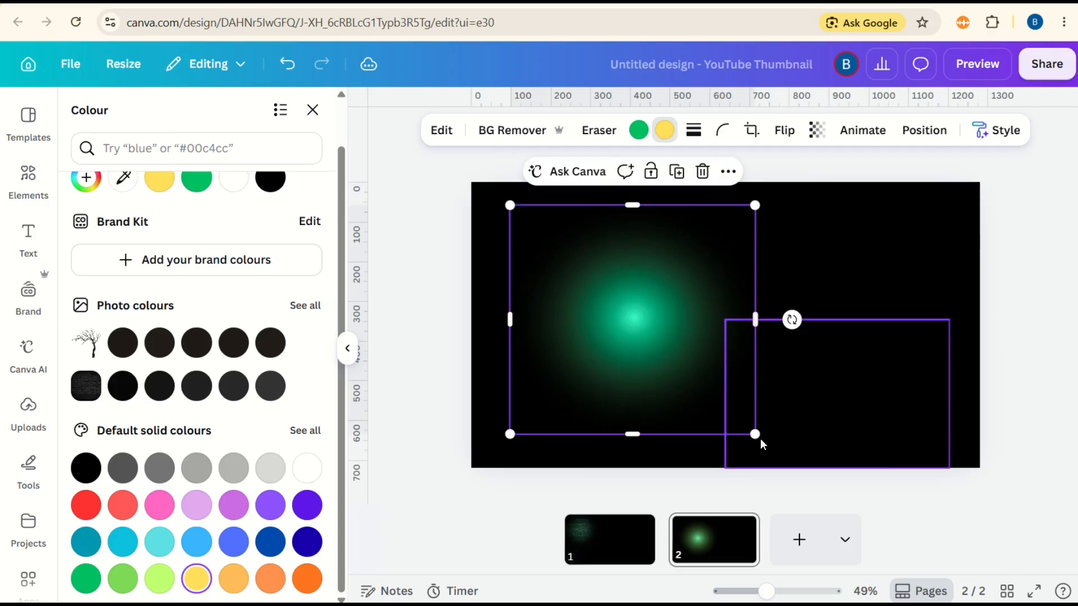
left_click(924, 132)
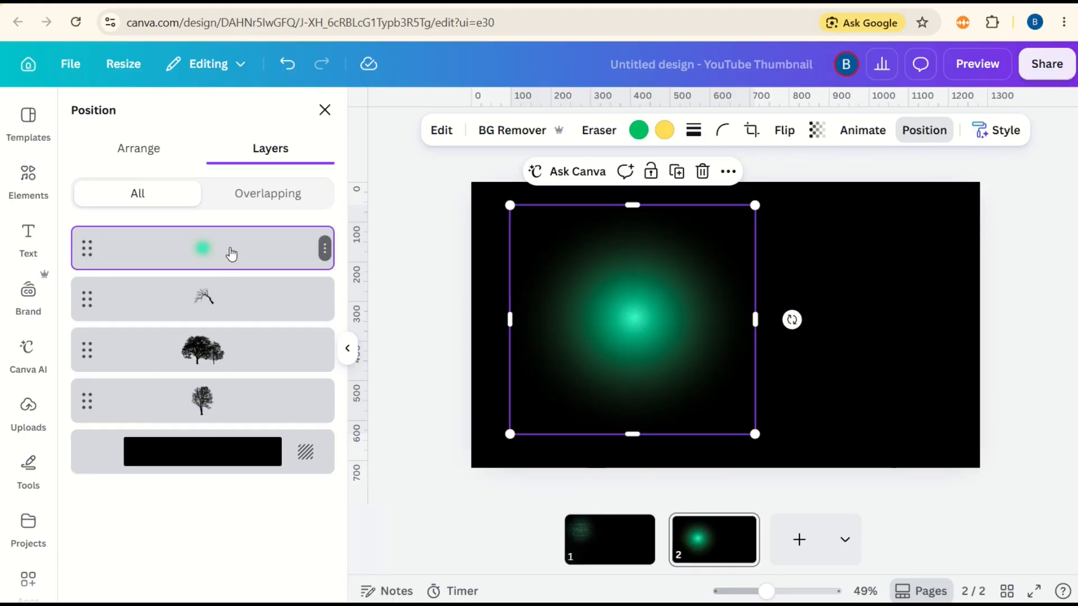
left_click_drag(230, 255, 228, 426)
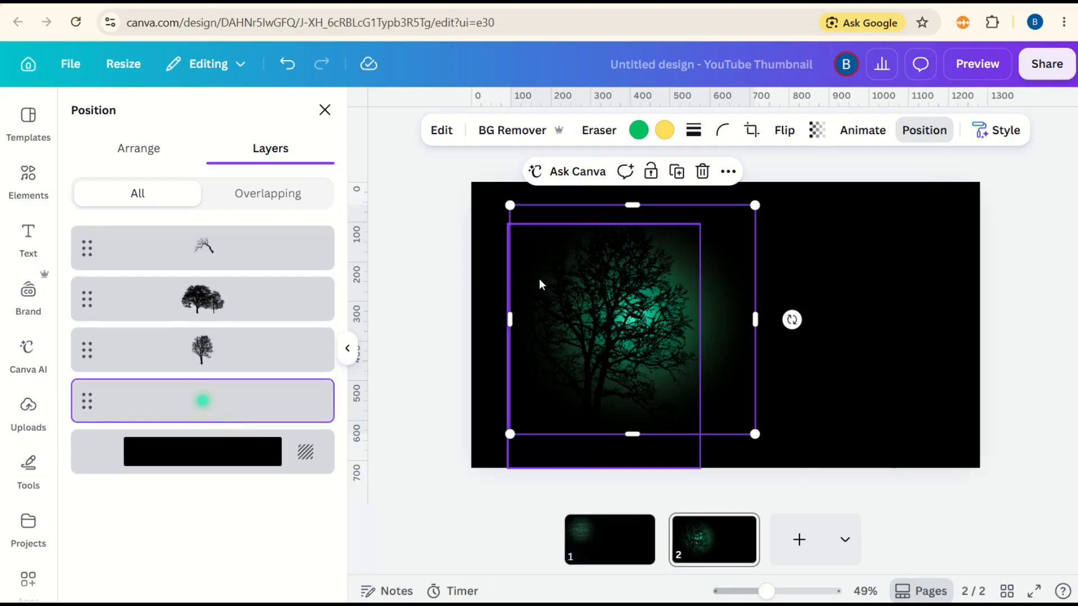
Shrink the green glow, place it just right of the page's centre, and duplicate it with the copy over the left half.
left_click_drag(729, 255, 909, 241)
left_click_drag(938, 426, 852, 363)
left_click_drag(786, 263, 582, 315)
left_click(785, 213)
Recolour the left glow copy's green tone to the design's yellow and nudge the glow slightly right and down.
left_click(638, 130)
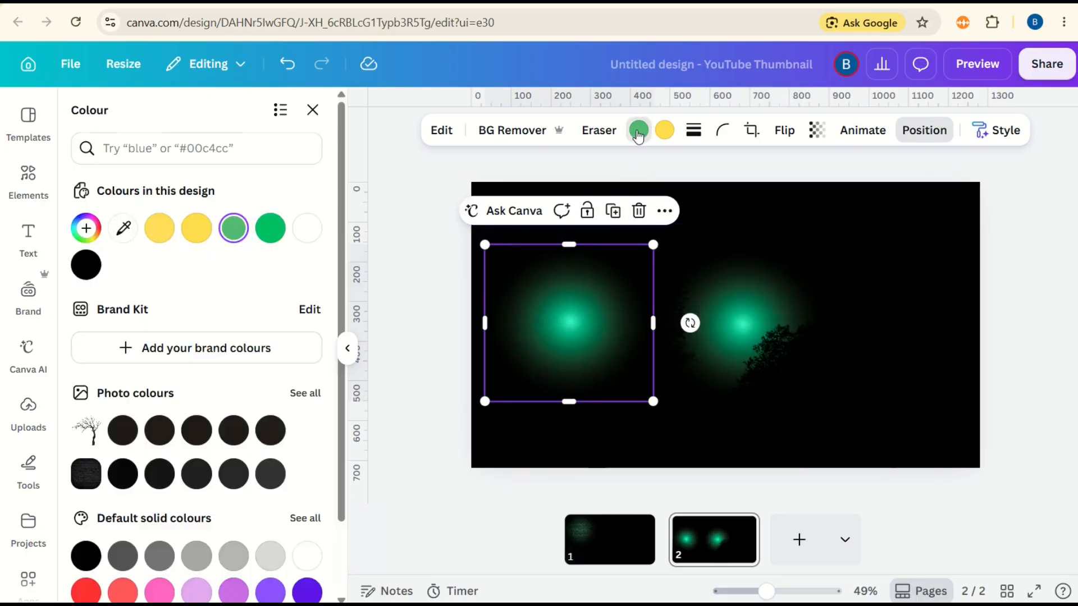
left_click(166, 239)
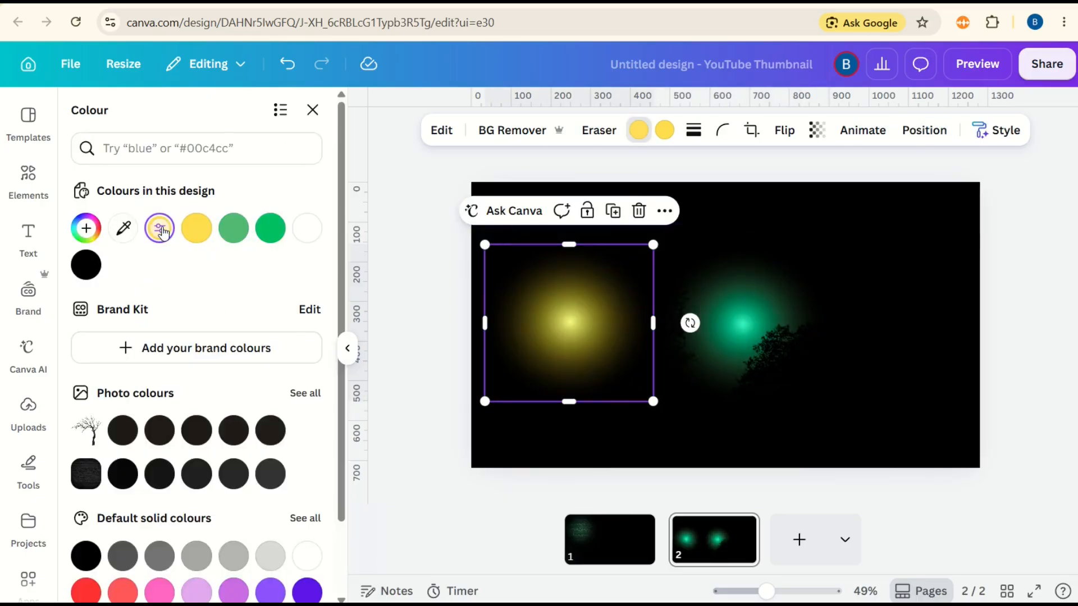
mouse_move(561, 331)
left_mouse_down()
mouse_move(587, 339)
mouse_move(575, 336)
left_mouse_up()
Move the yellow glow's layer beneath the three tree silhouettes and place the glow in the page's upper-left corner.
left_click(943, 137)
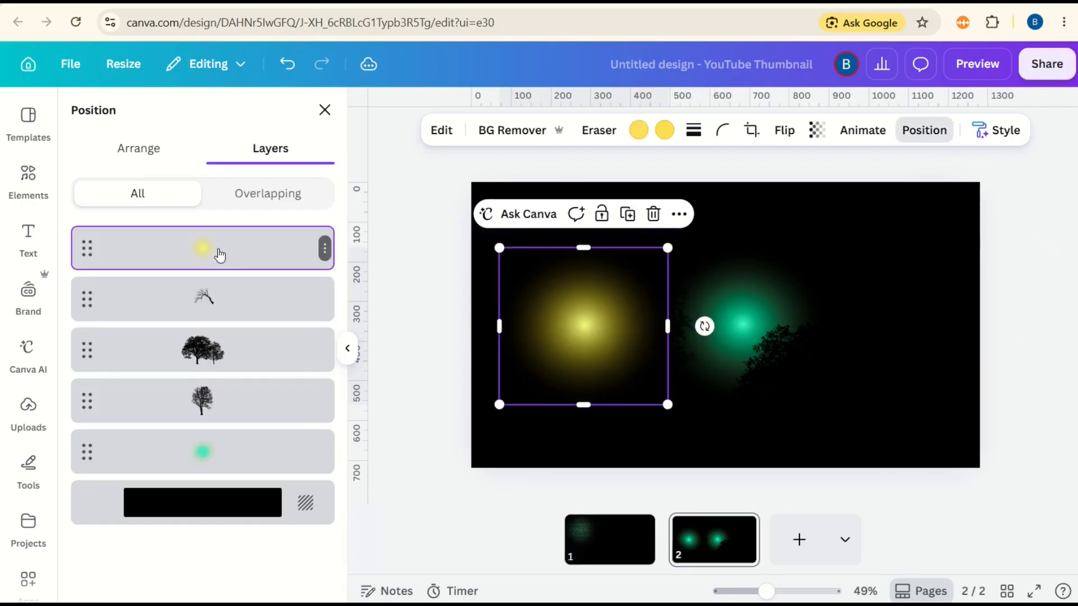
left_click_drag(216, 251, 242, 395)
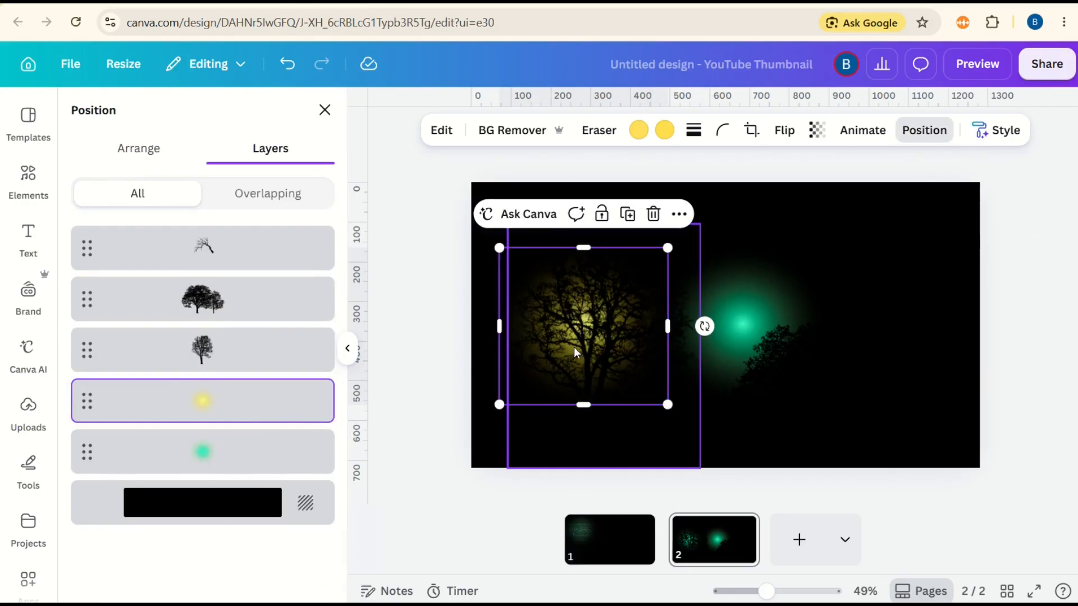
left_click_drag(562, 367, 544, 292)
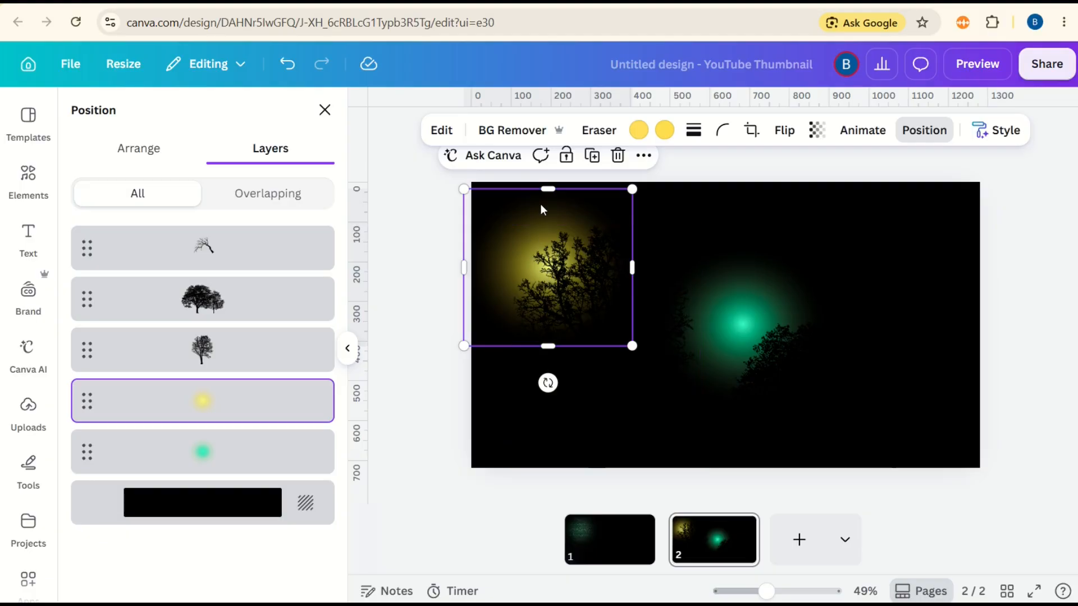
left_click(567, 258)
left_click(563, 295)
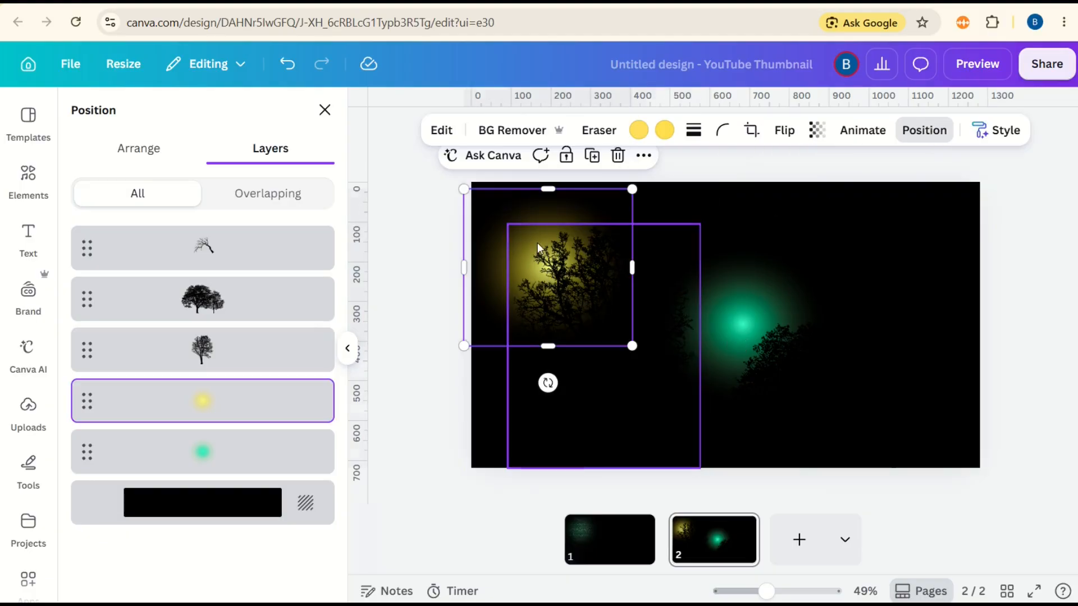
Create a custom path animation carrying the yellow glow across the trees to the page's upper right, with Steady movement and a slow speed.
left_click(862, 131)
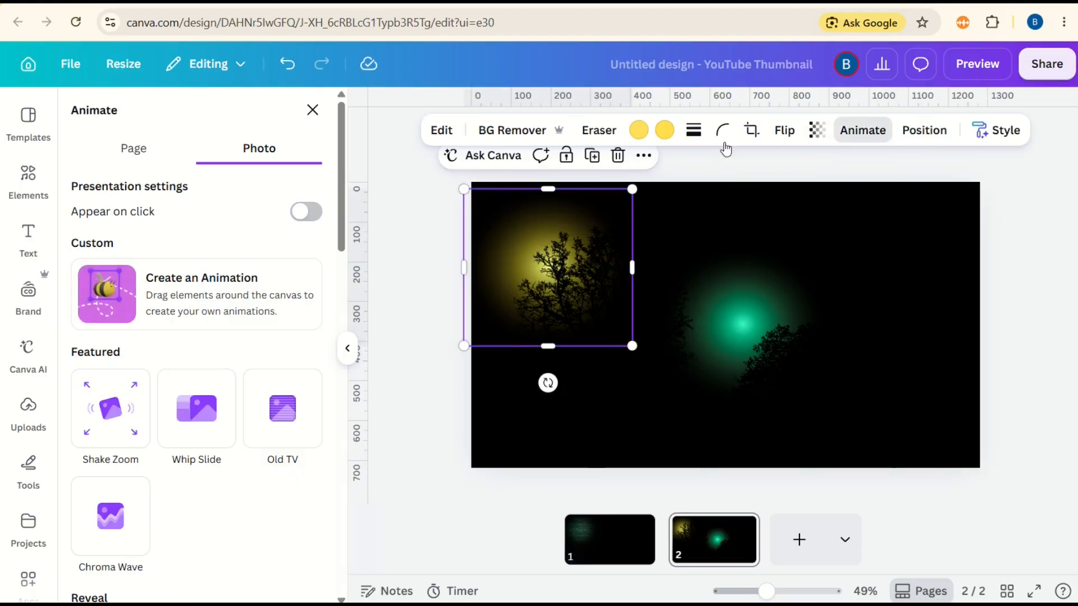
left_click(226, 303)
mouse_move(505, 241)
left_mouse_down()
mouse_move(580, 333)
mouse_move(729, 377)
mouse_move(773, 362)
mouse_move(839, 303)
mouse_move(887, 225)
left_mouse_up()
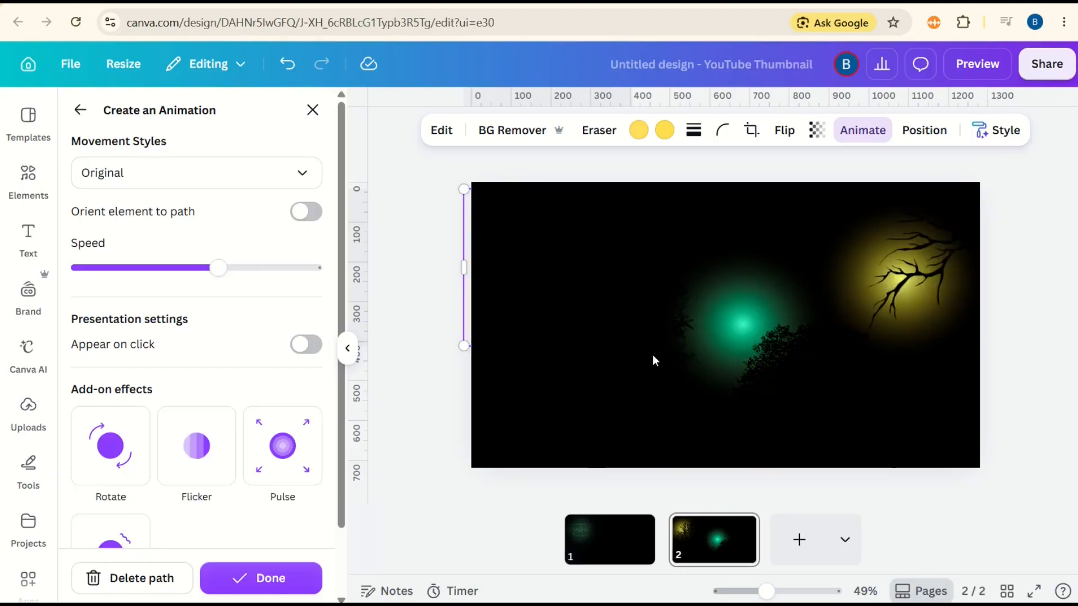
left_click(168, 181)
left_click(133, 283)
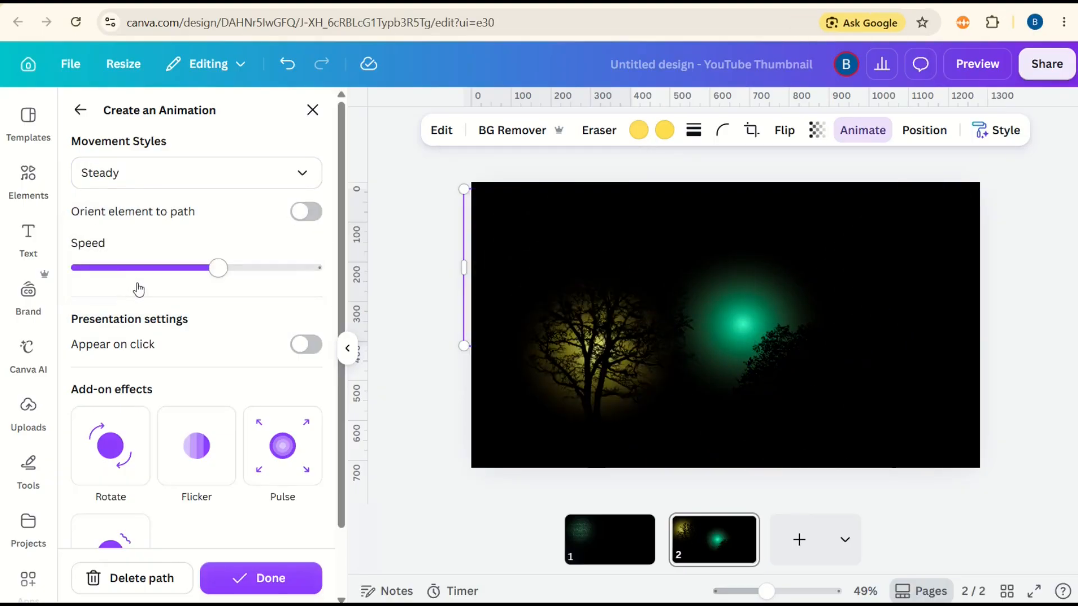
left_click(114, 268)
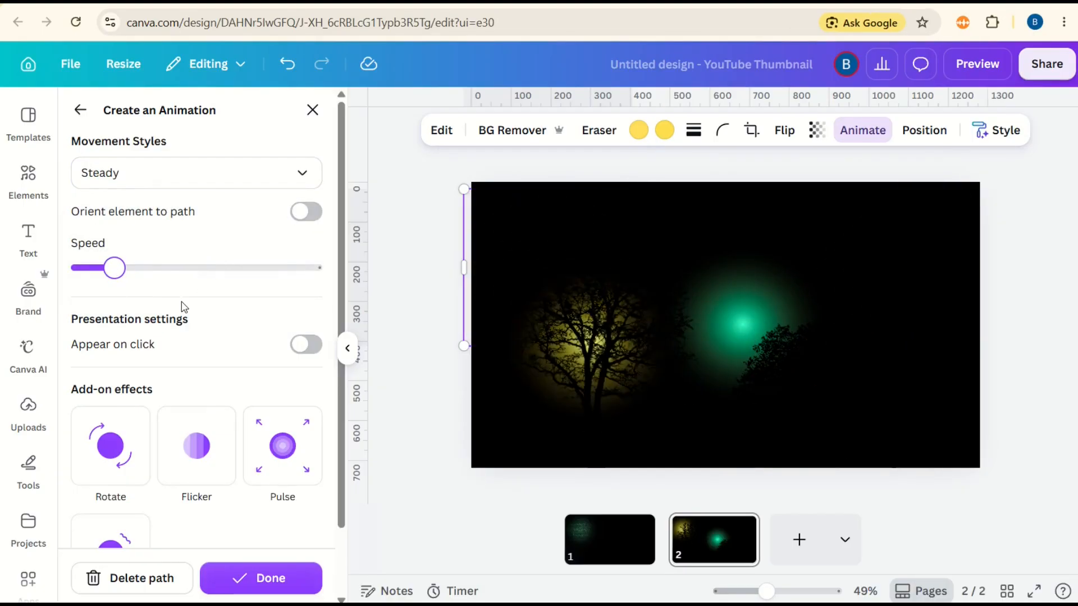
left_click(258, 578)
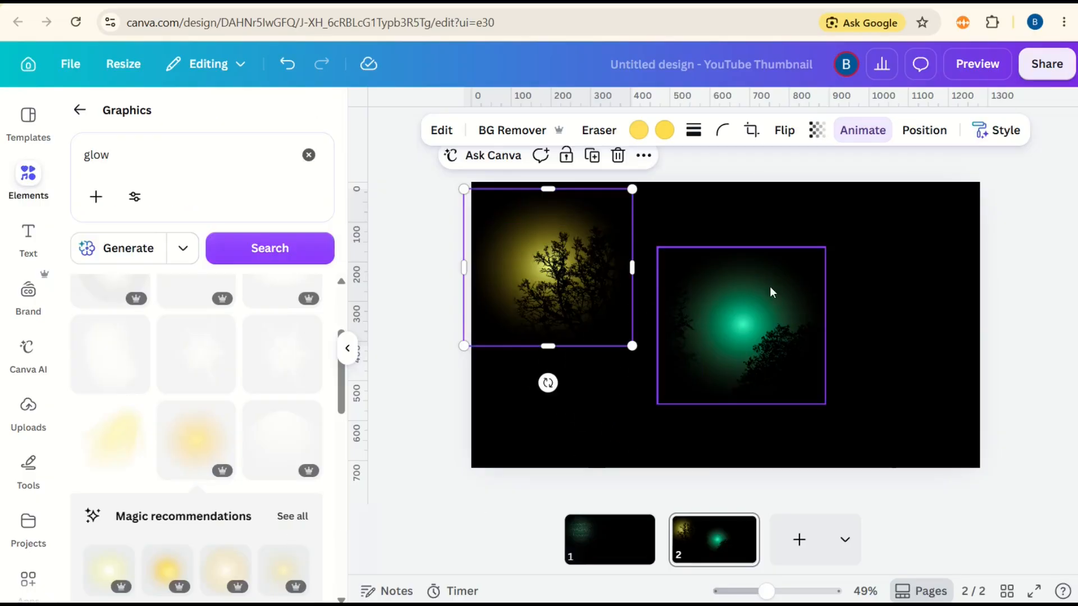
Create a custom path animation carrying the green glow from the page's centre to its upper-left area, with Steady movement.
left_click(746, 321)
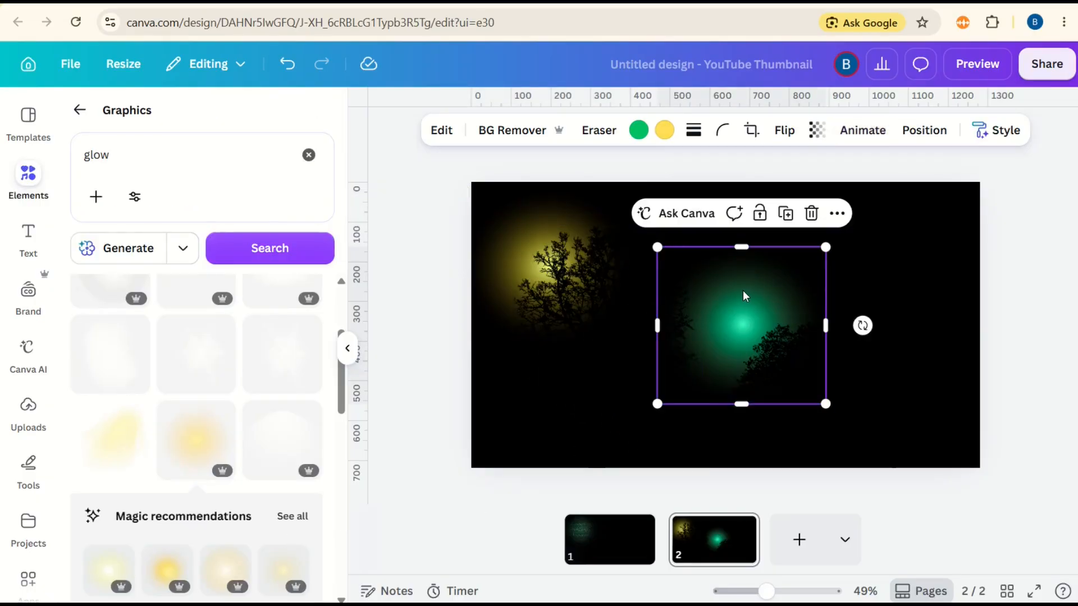
left_click(862, 130)
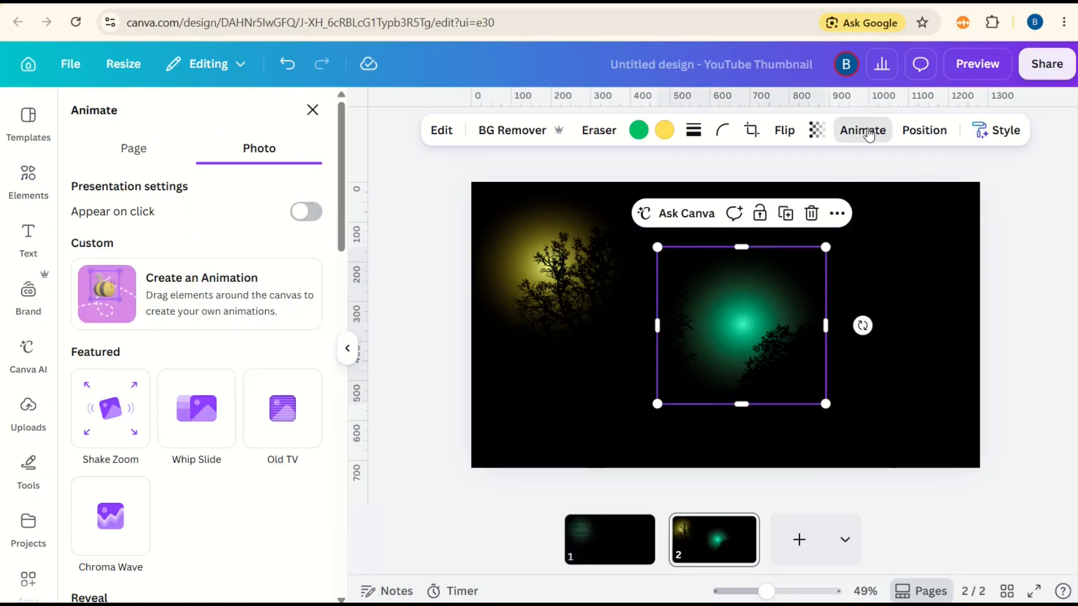
left_click(163, 304)
mouse_move(736, 330)
left_mouse_down()
mouse_move(784, 287)
mouse_move(784, 241)
mouse_move(617, 218)
mouse_move(551, 228)
left_mouse_up()
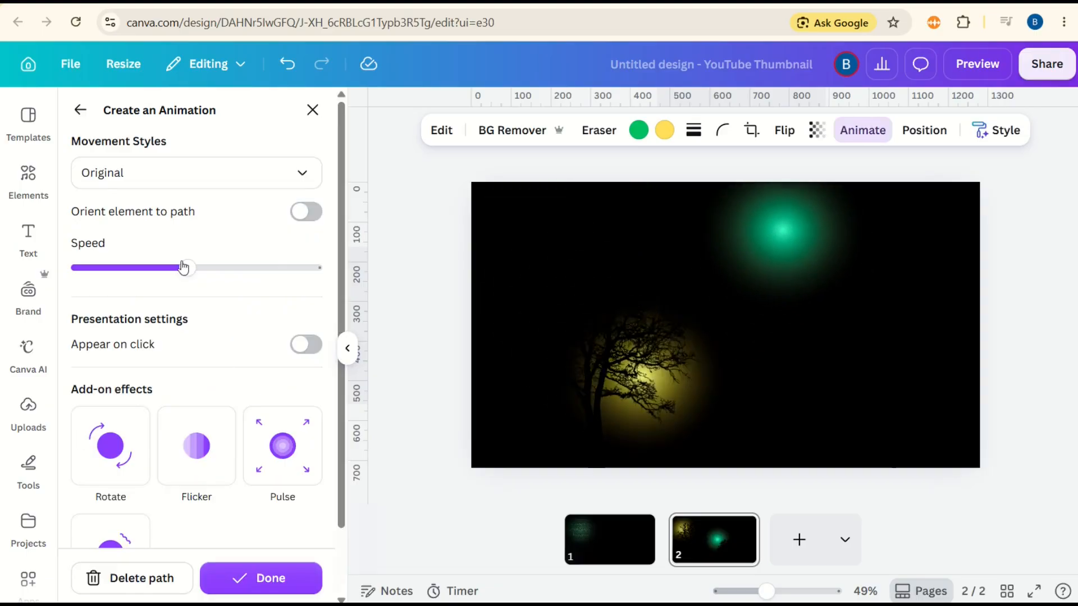
left_click(185, 173)
left_click(130, 287)
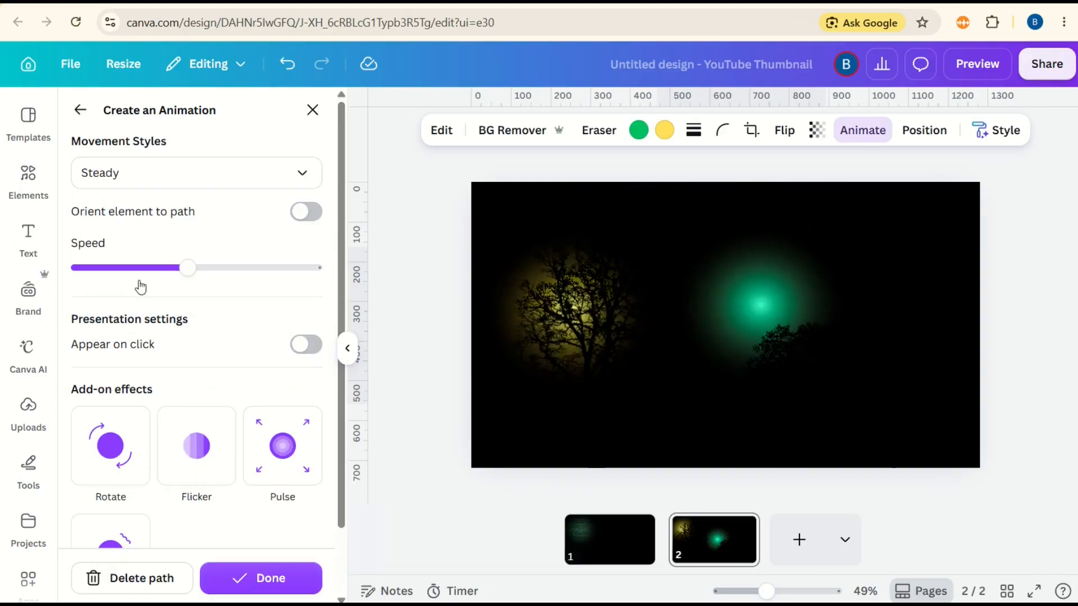
left_click(250, 583)
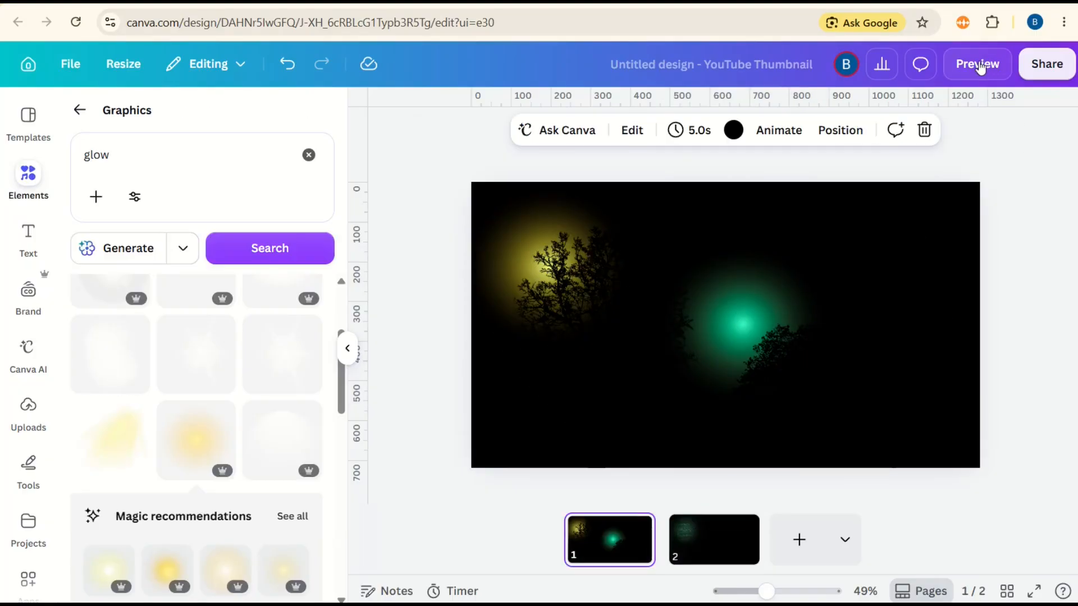
Preview the animated glows full screen and download pages 1–2 as an MP4 video at 1080p (HD).
left_click(983, 68)
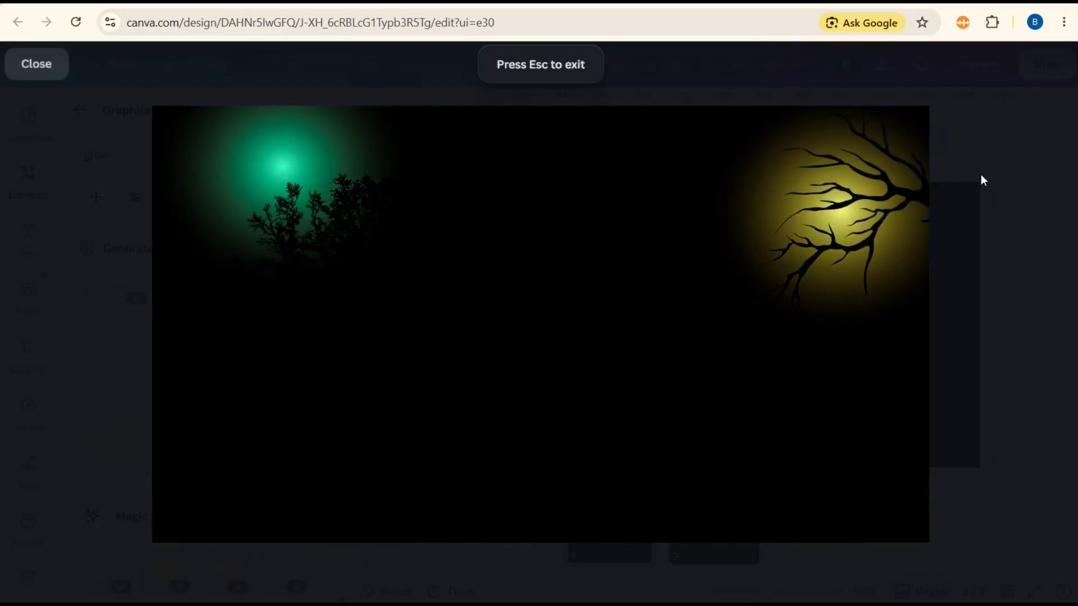
key("Escape")
left_click(1045, 66)
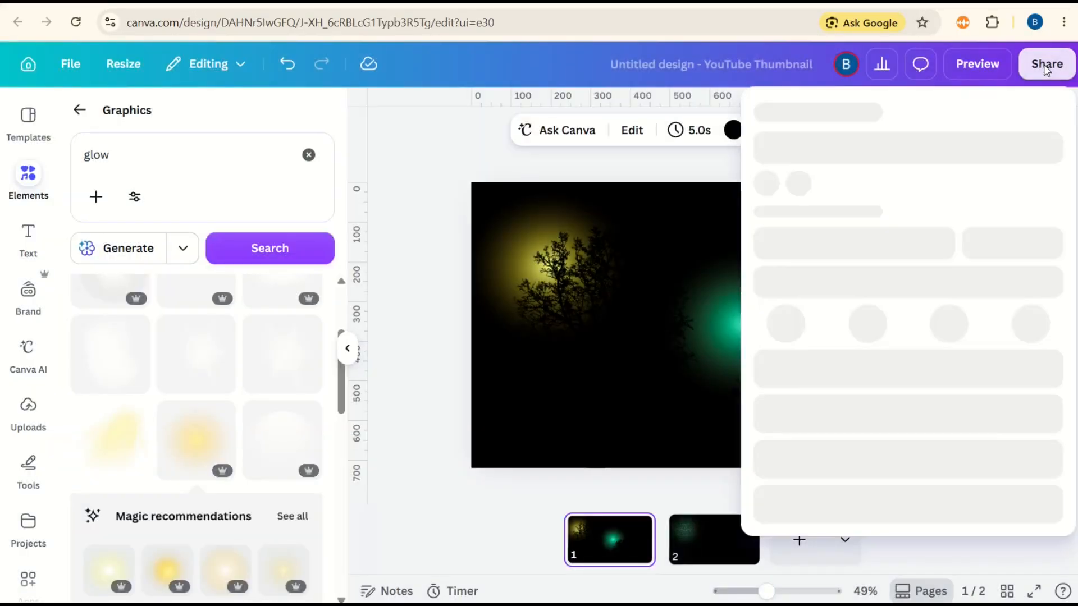
left_click(783, 444)
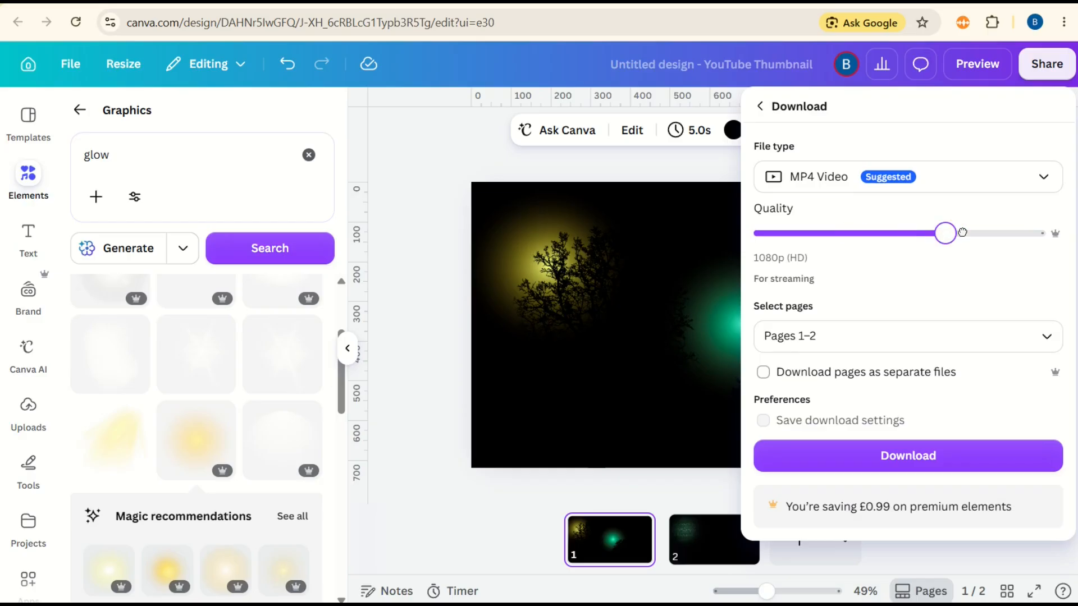
left_click(905, 452)
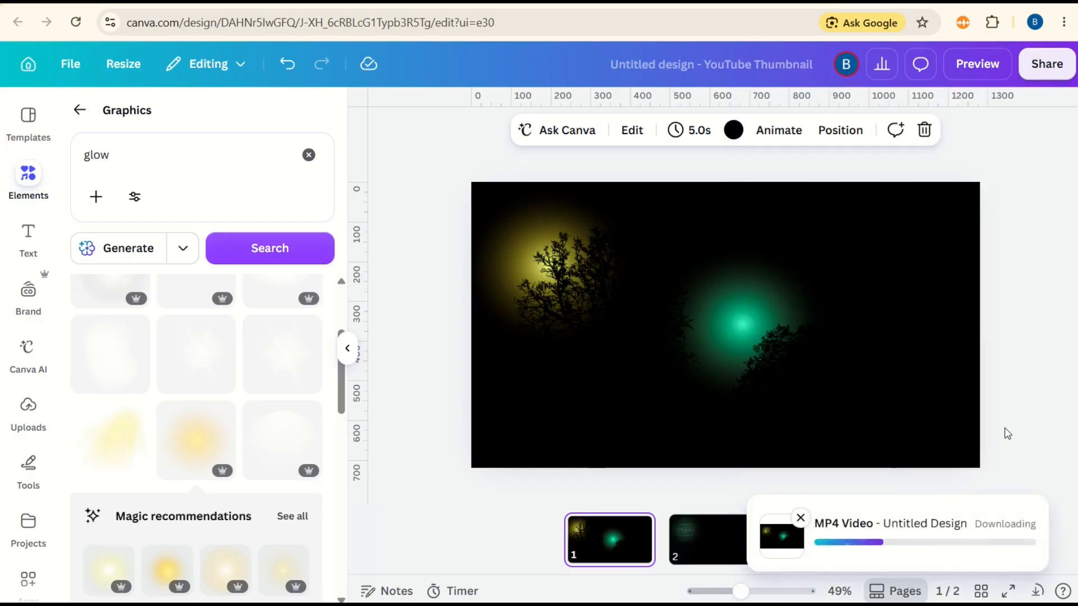